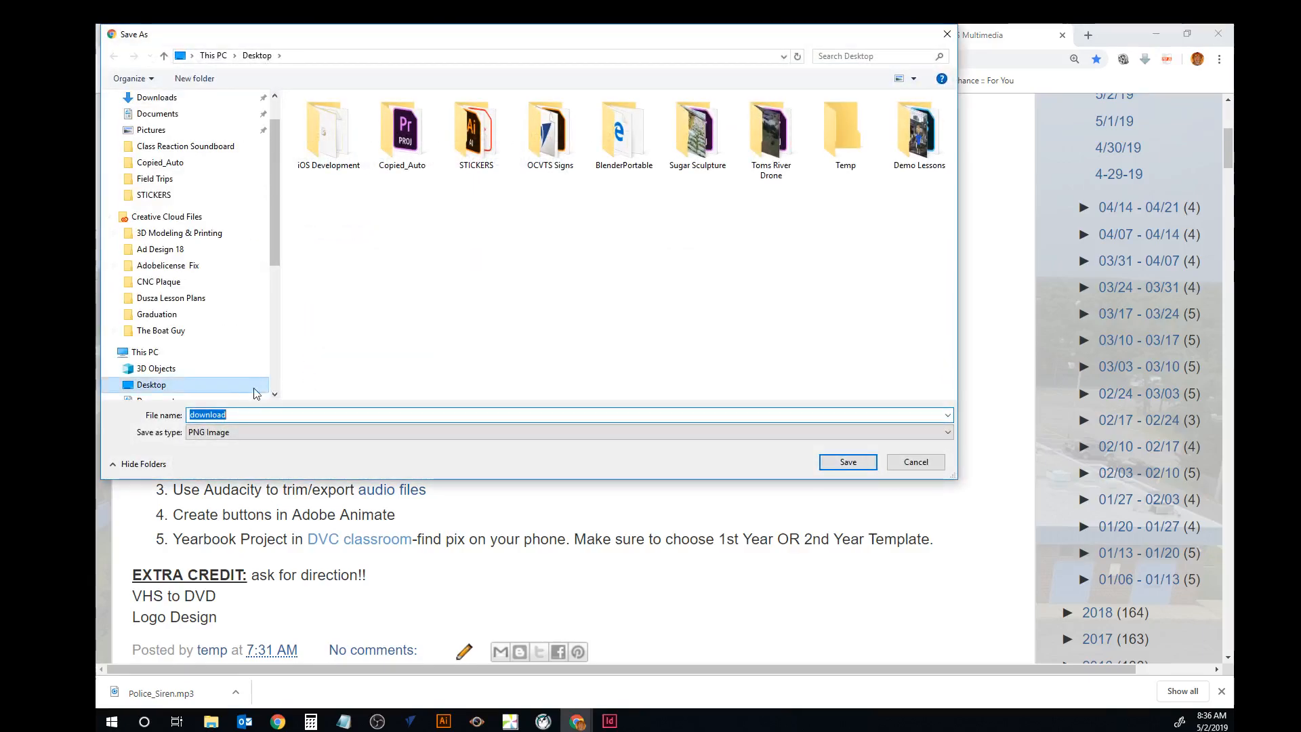
# Create a folder named Game Design inside Desktop > Demo Lessons and open it as the save location.
pyautogui.moveTo(363, 37)
pyautogui.mouseDown()
pyautogui.moveTo(544, 135)
pyautogui.moveTo(517, 134)
pyautogui.mouseUp()
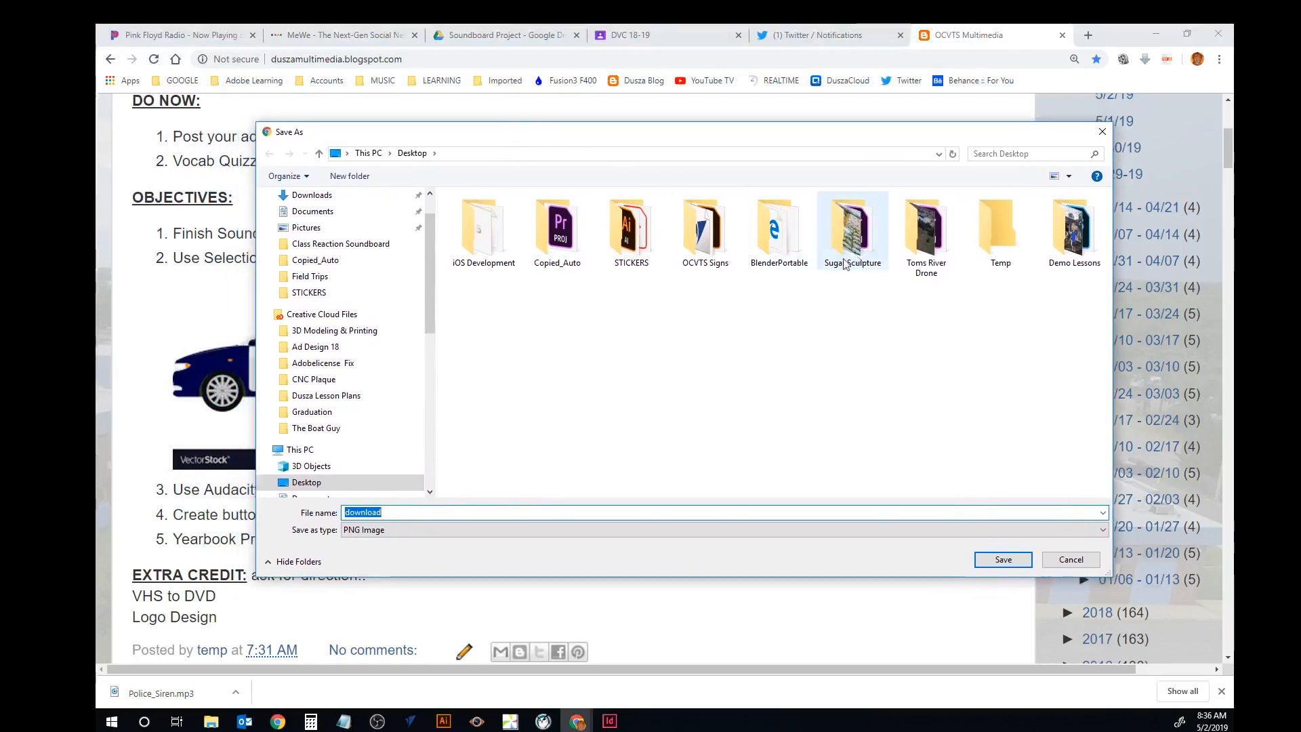
pyautogui.doubleClick(1047, 238)
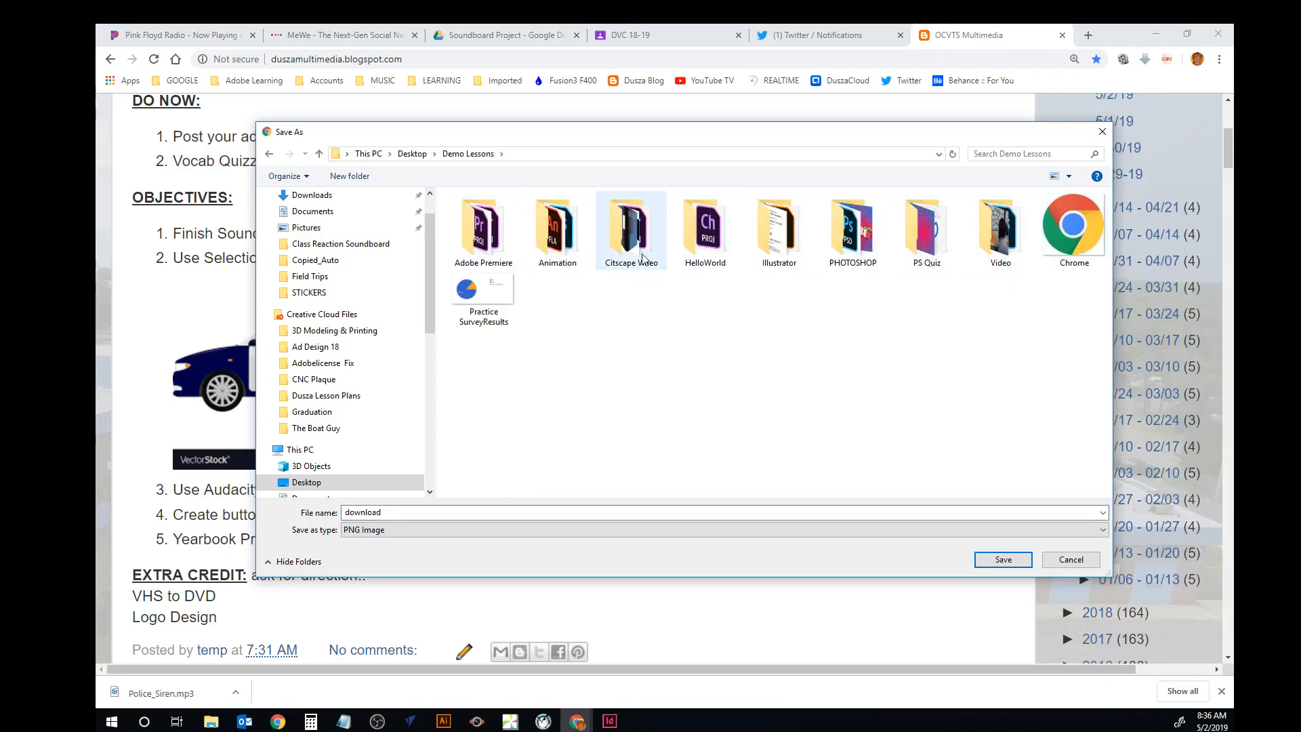
pyautogui.click(350, 176)
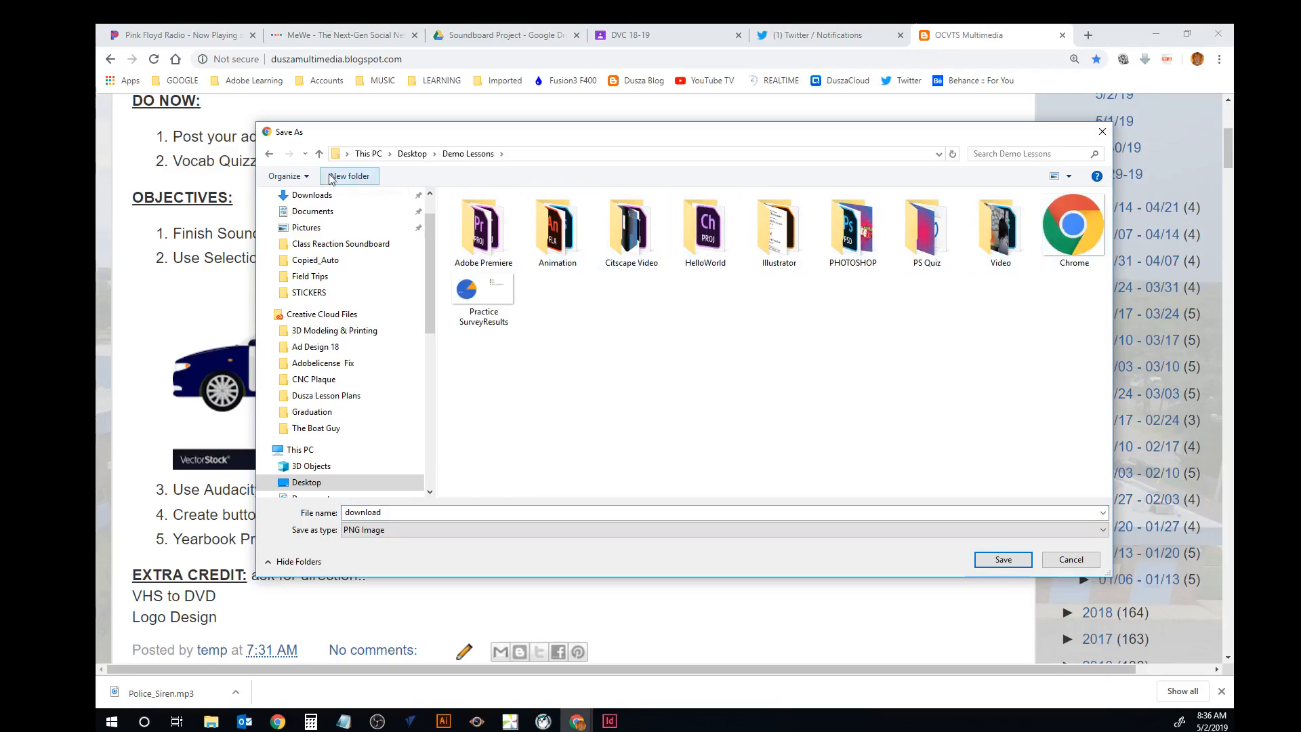
pyautogui.write('Game Design')
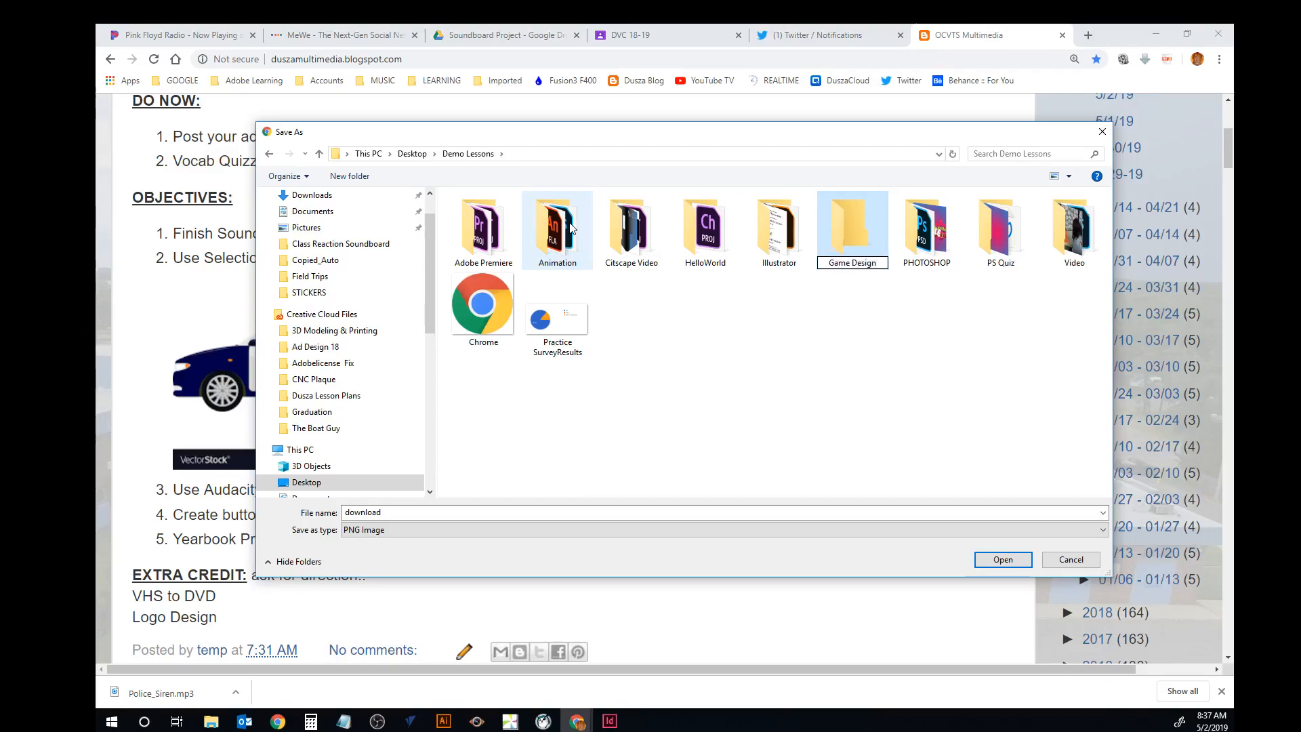
pyautogui.doubleClick(826, 237)
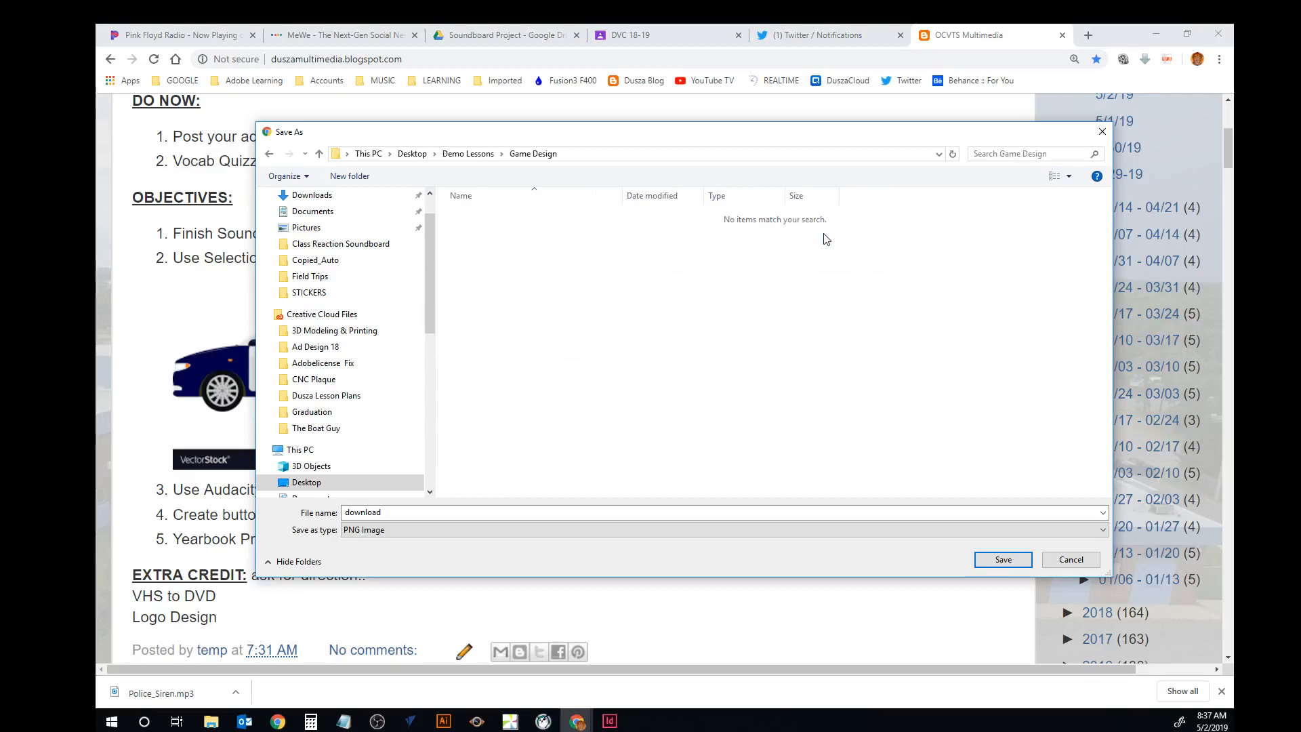
# Create a subfolder named Soundboard inside Game Design and open it.
pyautogui.click(350, 176)
pyautogui.write('Soundboard')
pyautogui.press('Return')
pyautogui.press('Return')
# Save the image in the Soundboard folder as a PNG named police car.
pyautogui.click(394, 513)
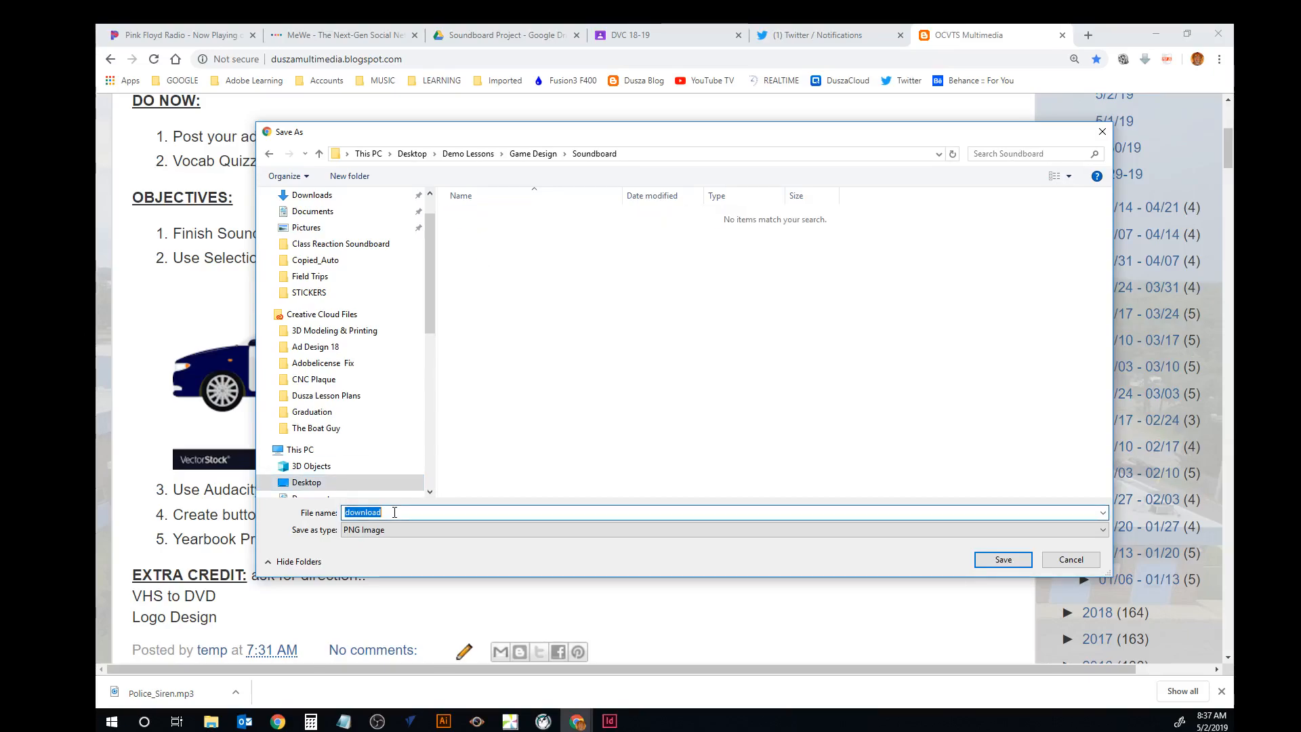
pyautogui.write('police car')
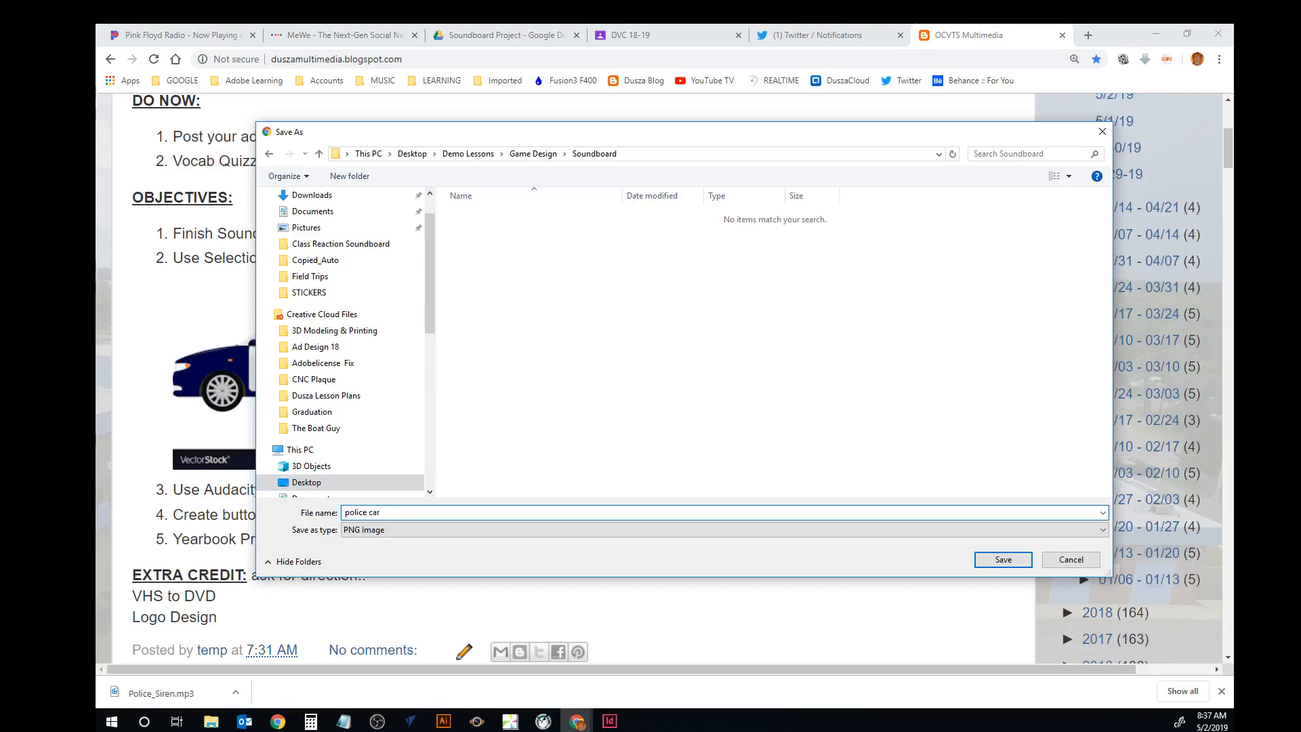
pyautogui.click(1003, 559)
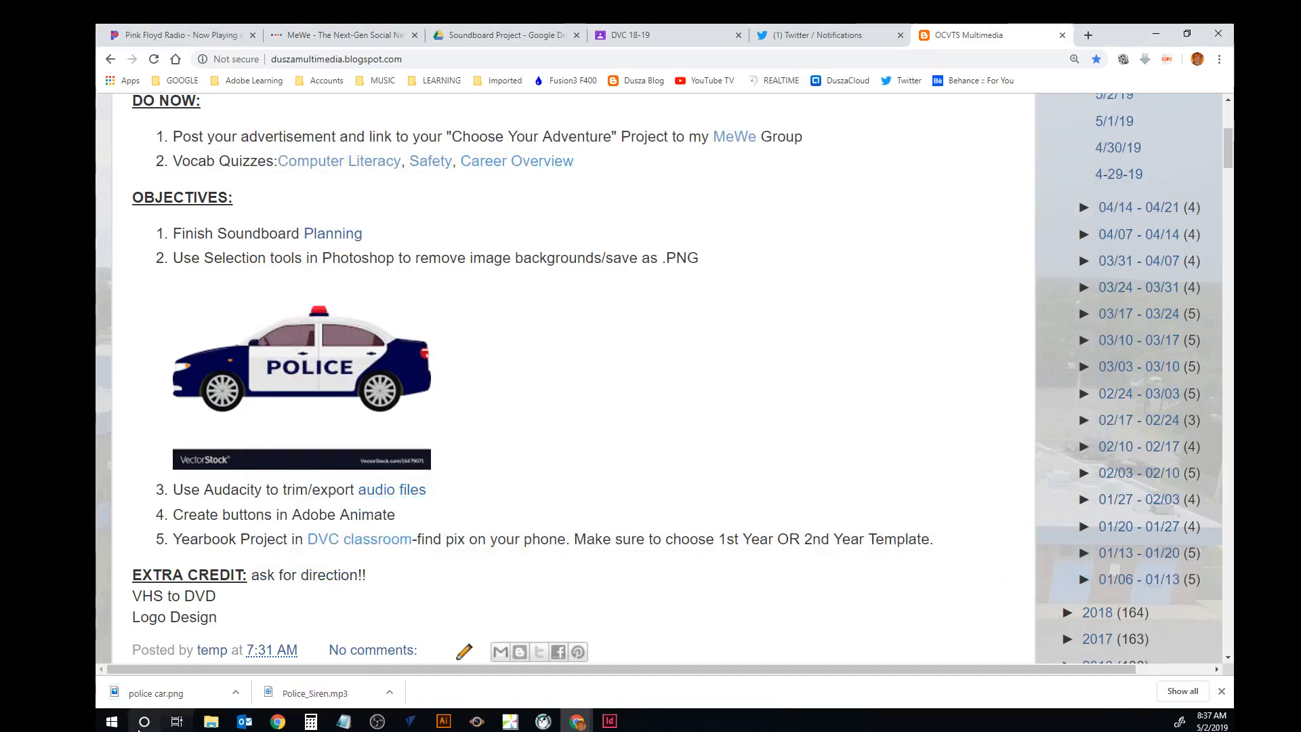
# Launch Adobe Photoshop CC 2018 and maximize its window.
pyautogui.click(111, 721)
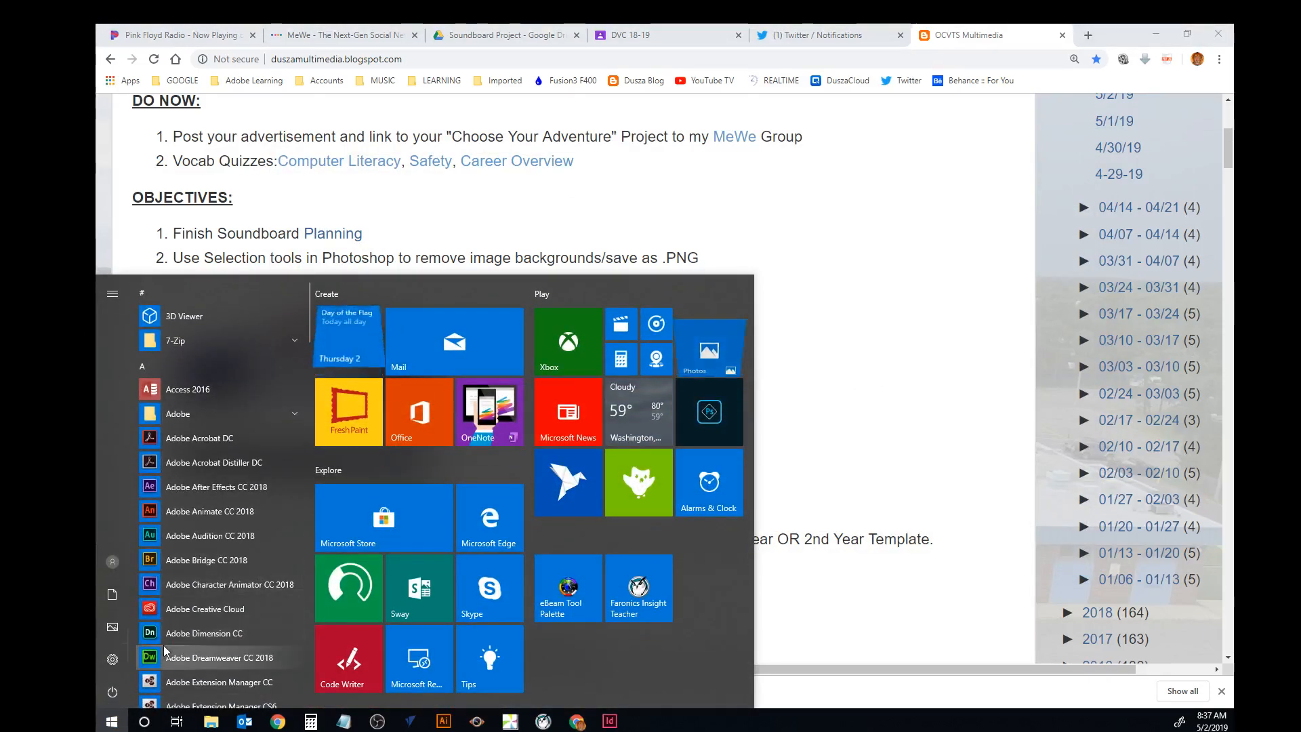
pyautogui.scroll(-5, 186, 630)
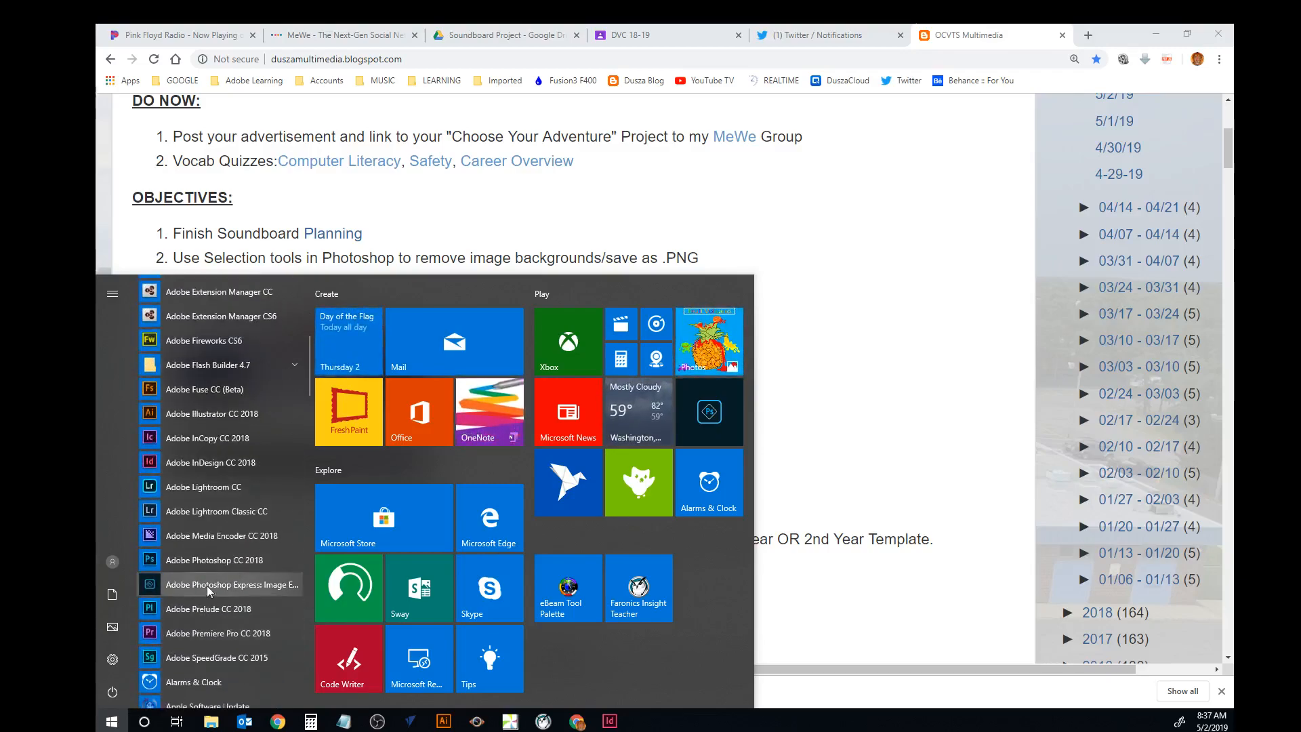
pyautogui.click(211, 559)
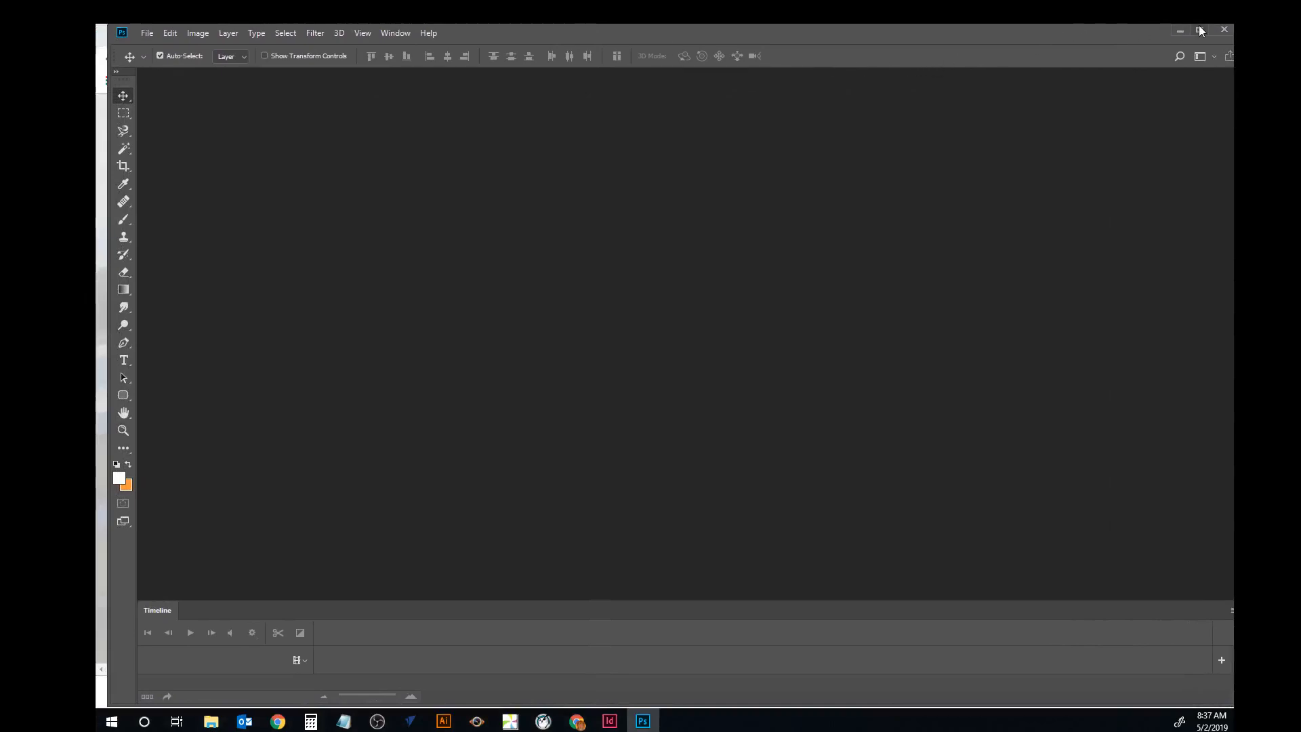
pyautogui.click(1199, 31)
# Open the police car image from Desktop > Demo Lessons > Game Design > Soundboard.
pyautogui.click(134, 32)
pyautogui.click(149, 60)
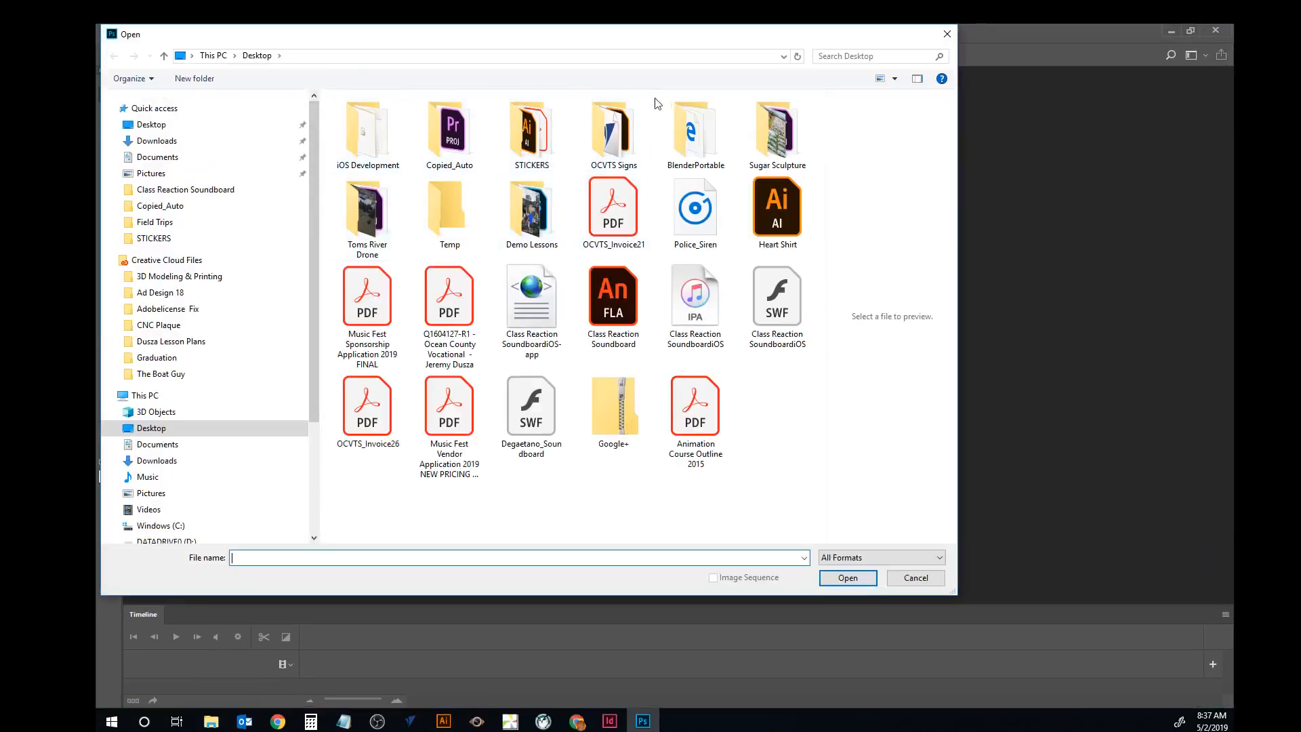
pyautogui.doubleClick(566, 219)
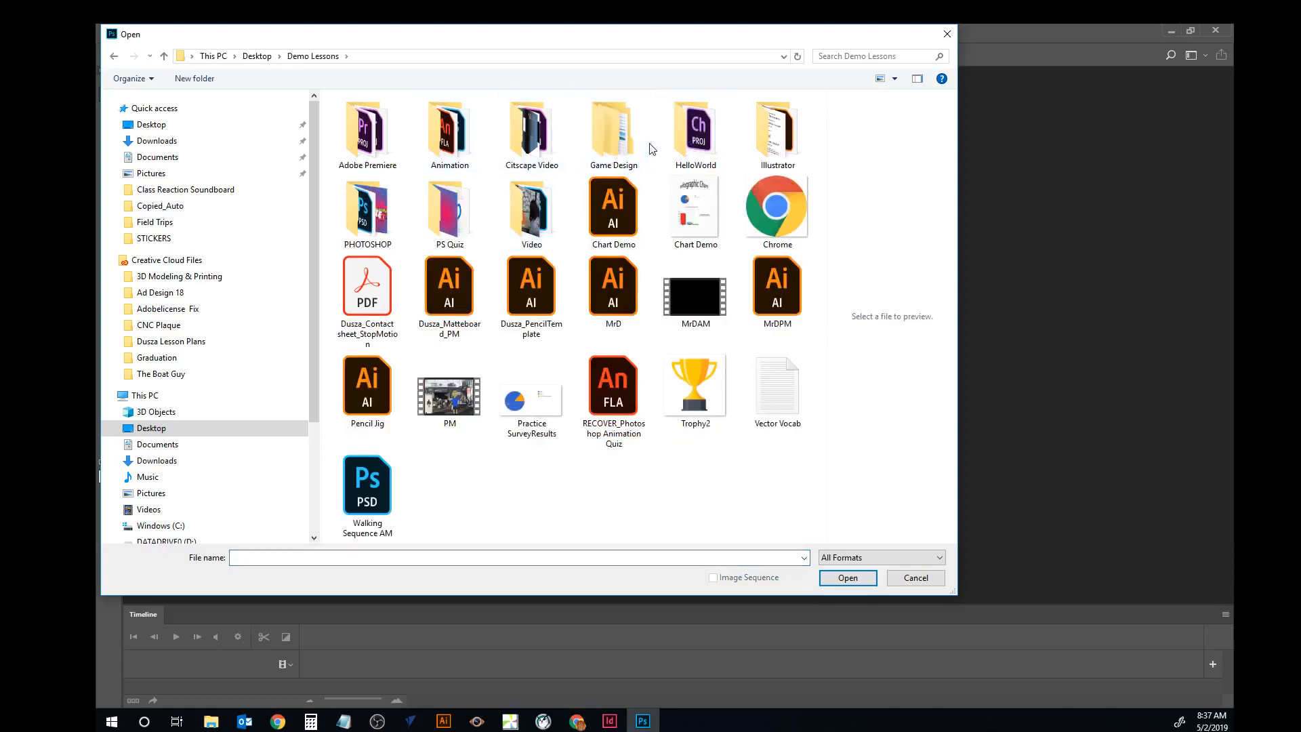
pyautogui.doubleClick(629, 139)
pyautogui.doubleClick(384, 122)
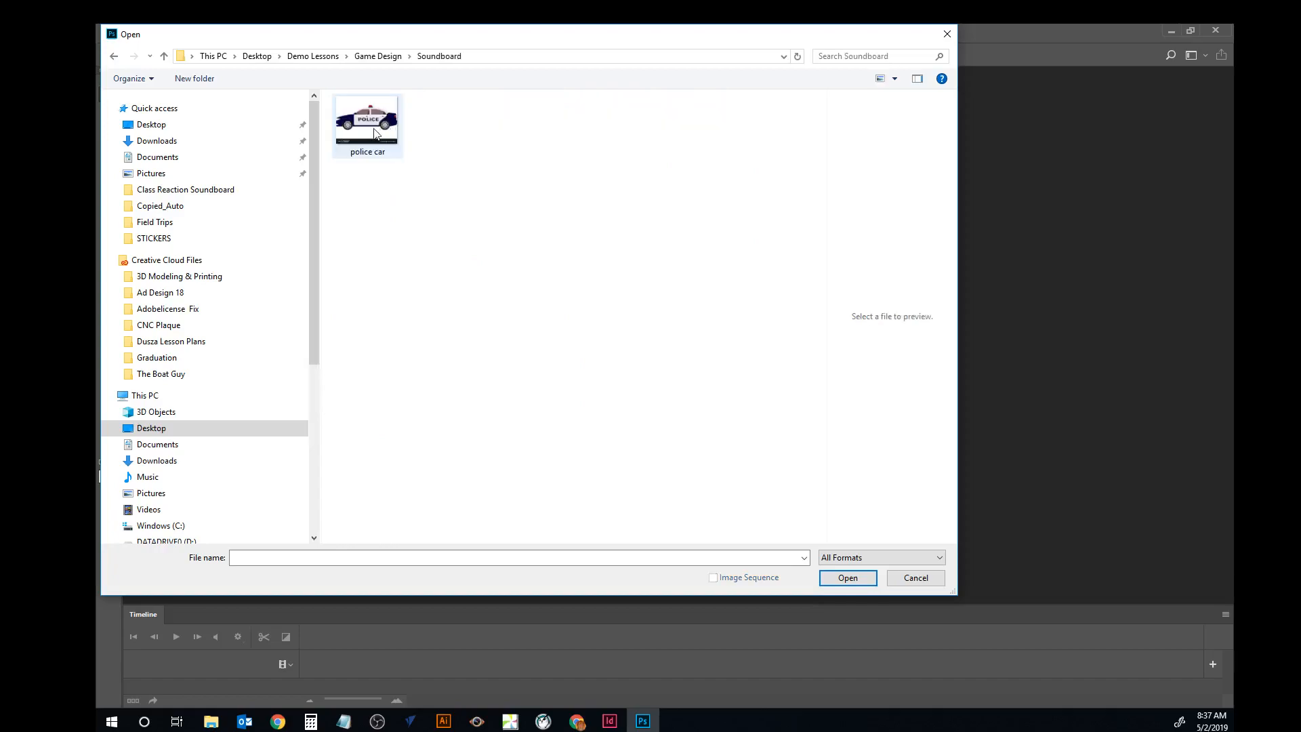
pyautogui.click(375, 133)
pyautogui.click(846, 578)
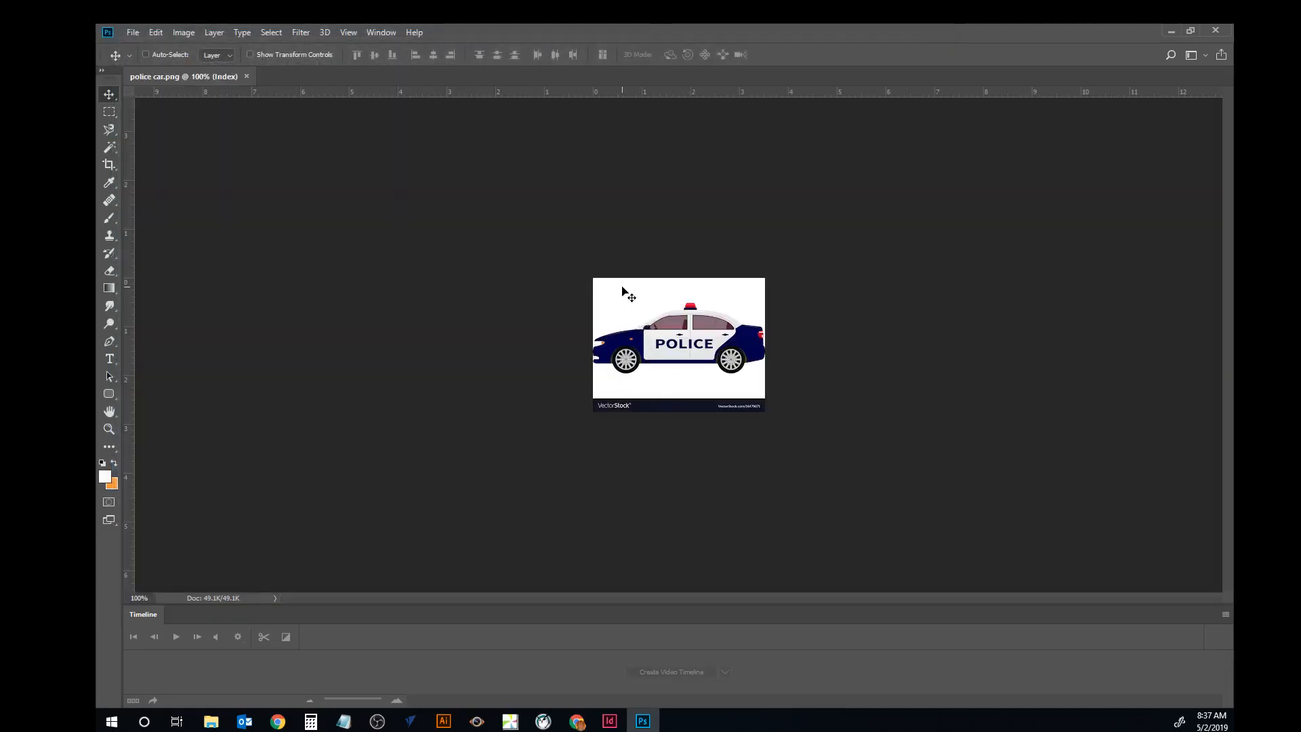
# Reveal the collapsed Layers panel beside the tools and narrow it to leave more room for the image.
pyautogui.hotkey('ctrl', '+')
pyautogui.hotkey('ctrl', '+')
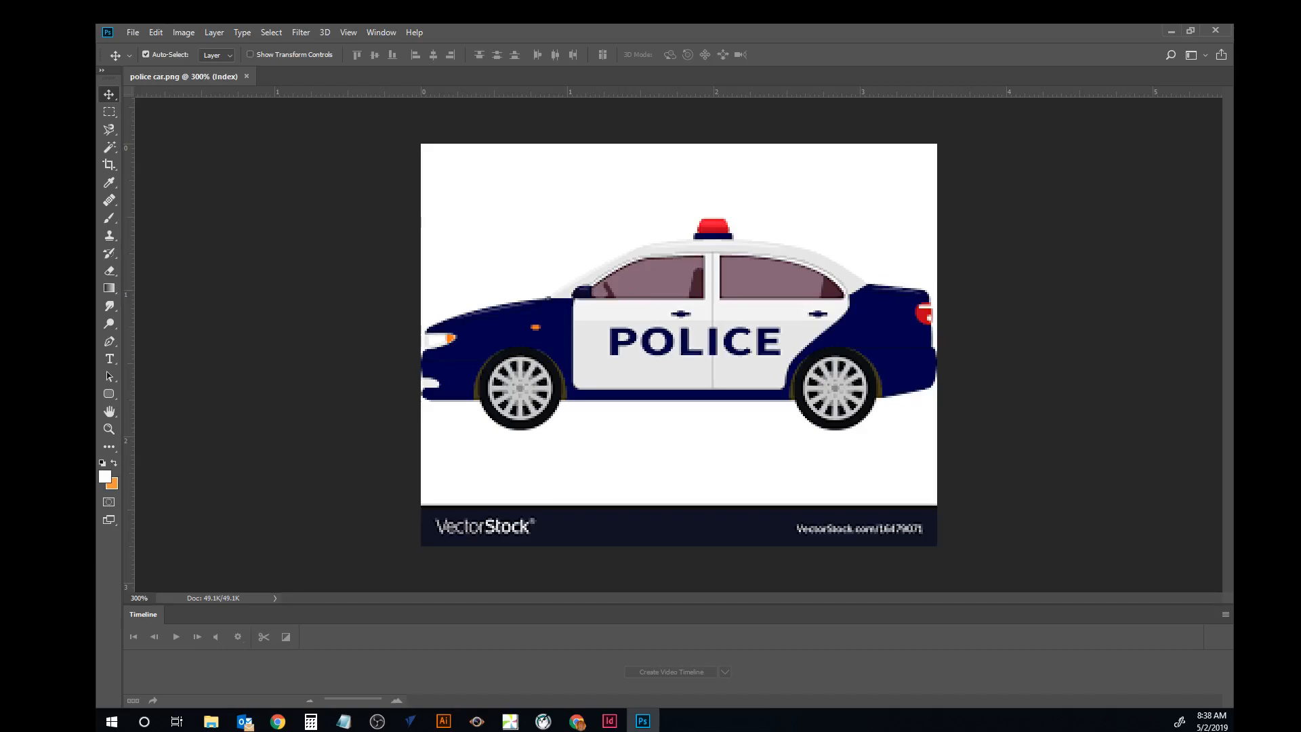
pyautogui.moveTo(97, 173); pyautogui.dragTo(137, 178)
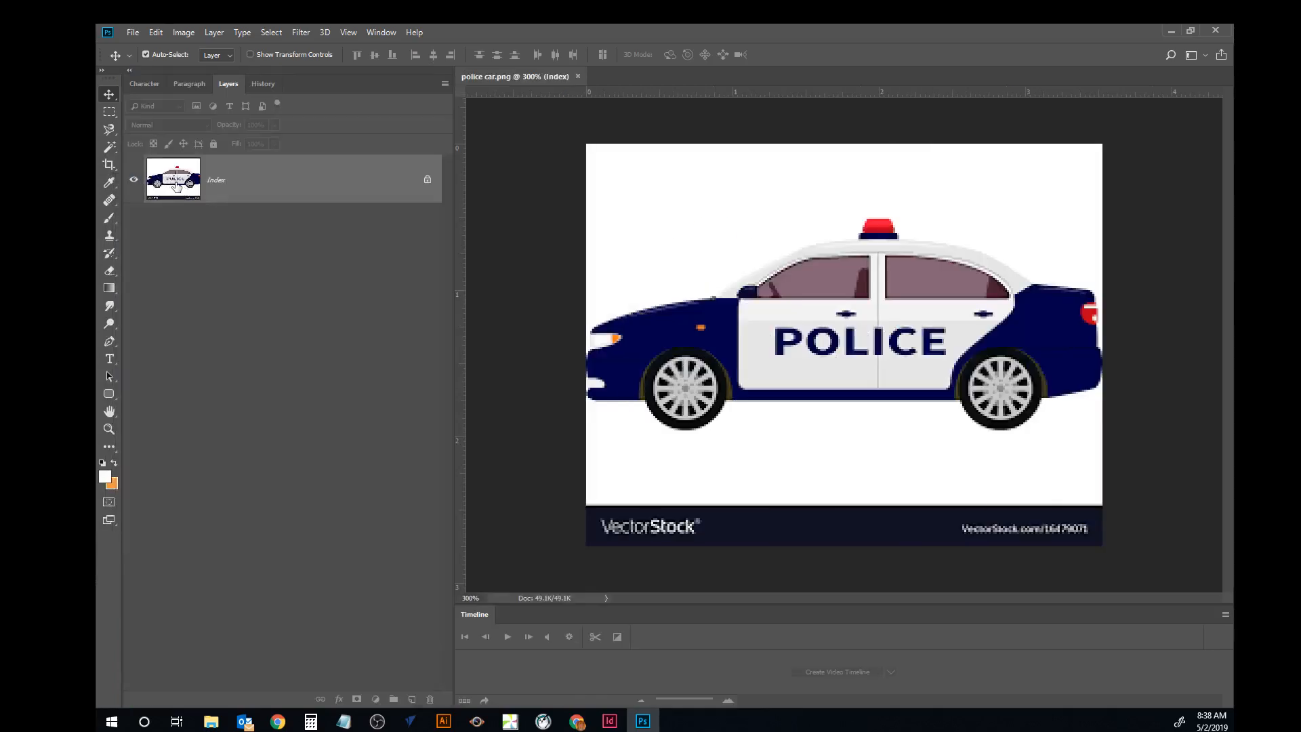
pyautogui.moveTo(454, 288); pyautogui.dragTo(284, 287)
# Try selecting the white background above the car with the Magic Wand tool and clear the selection.
pyautogui.click(108, 147)
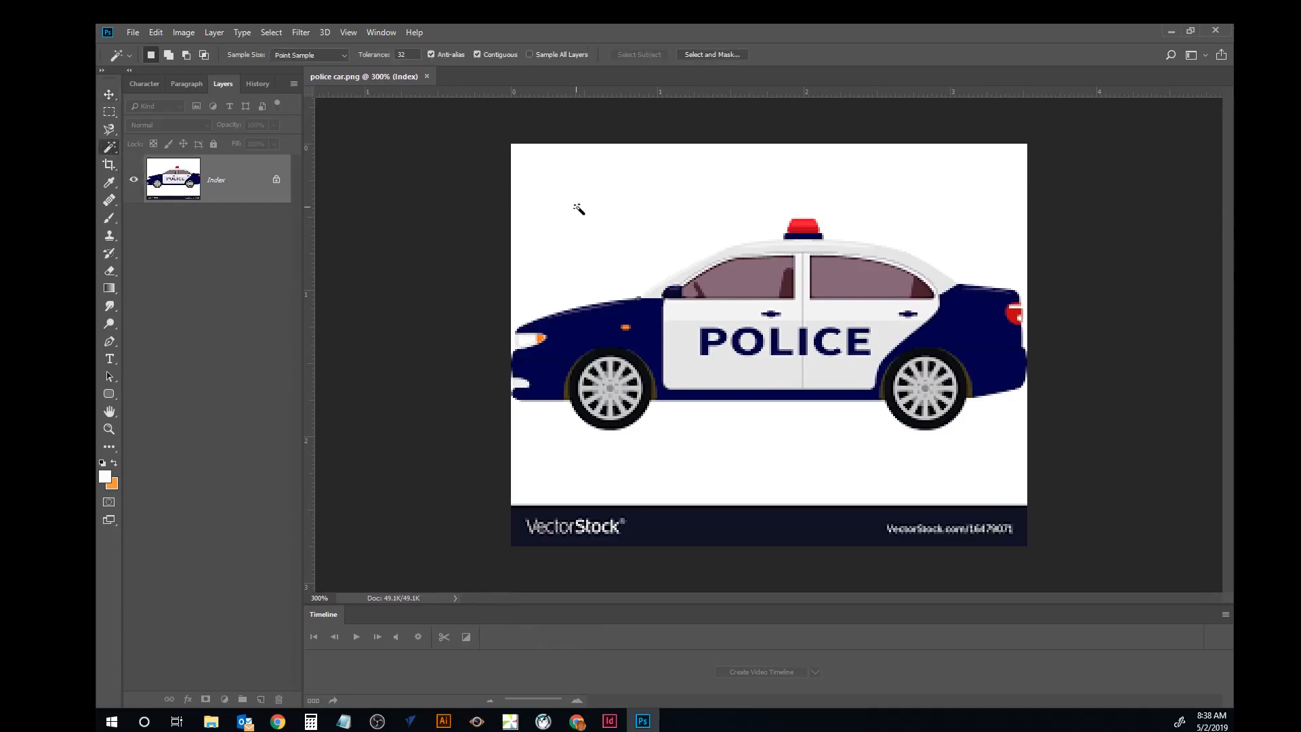
pyautogui.click(619, 213)
pyautogui.hotkey('ctrl', 'd')
# Switch to the Quick Selection tool and try to select the white background above the car.
pyautogui.rightClick(99, 143)
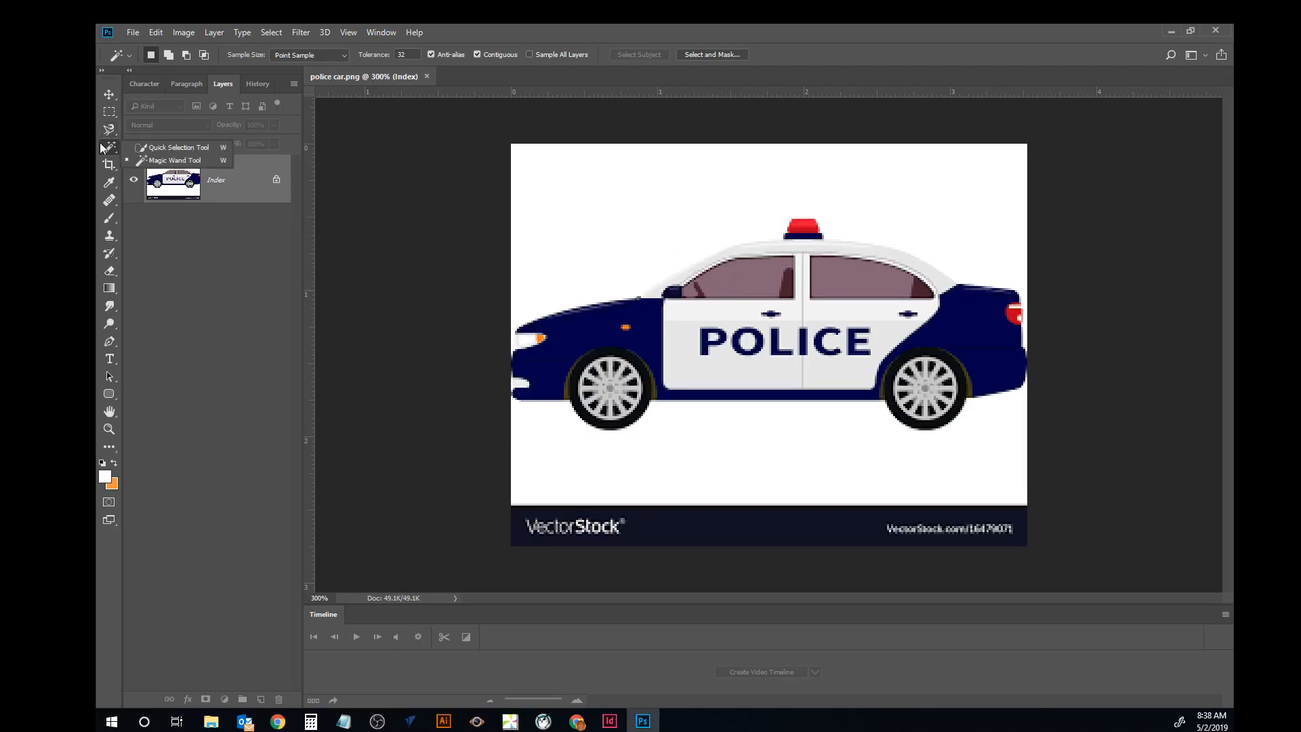
pyautogui.click(173, 147)
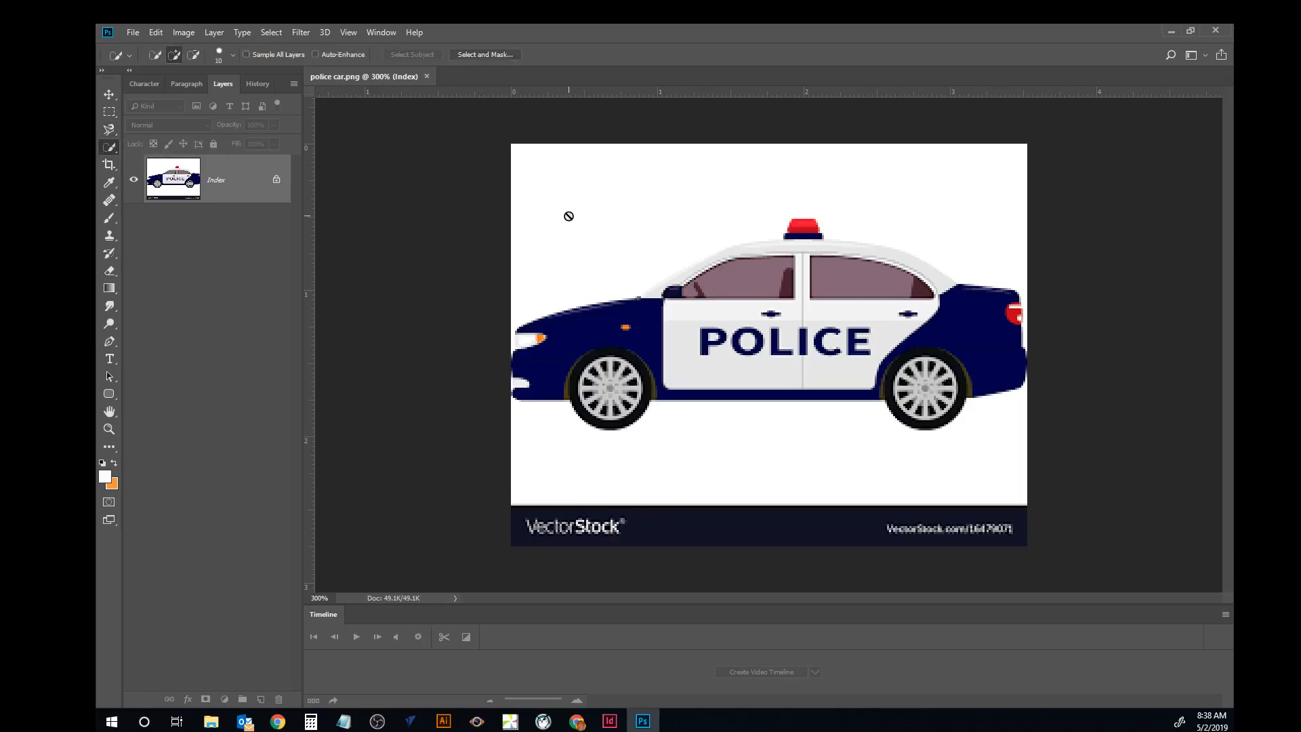
pyautogui.click(568, 216)
pyautogui.click(680, 293)
# Convert the image's color mode to RGB Color.
pyautogui.click(188, 31)
pyautogui.moveTo(194, 48)
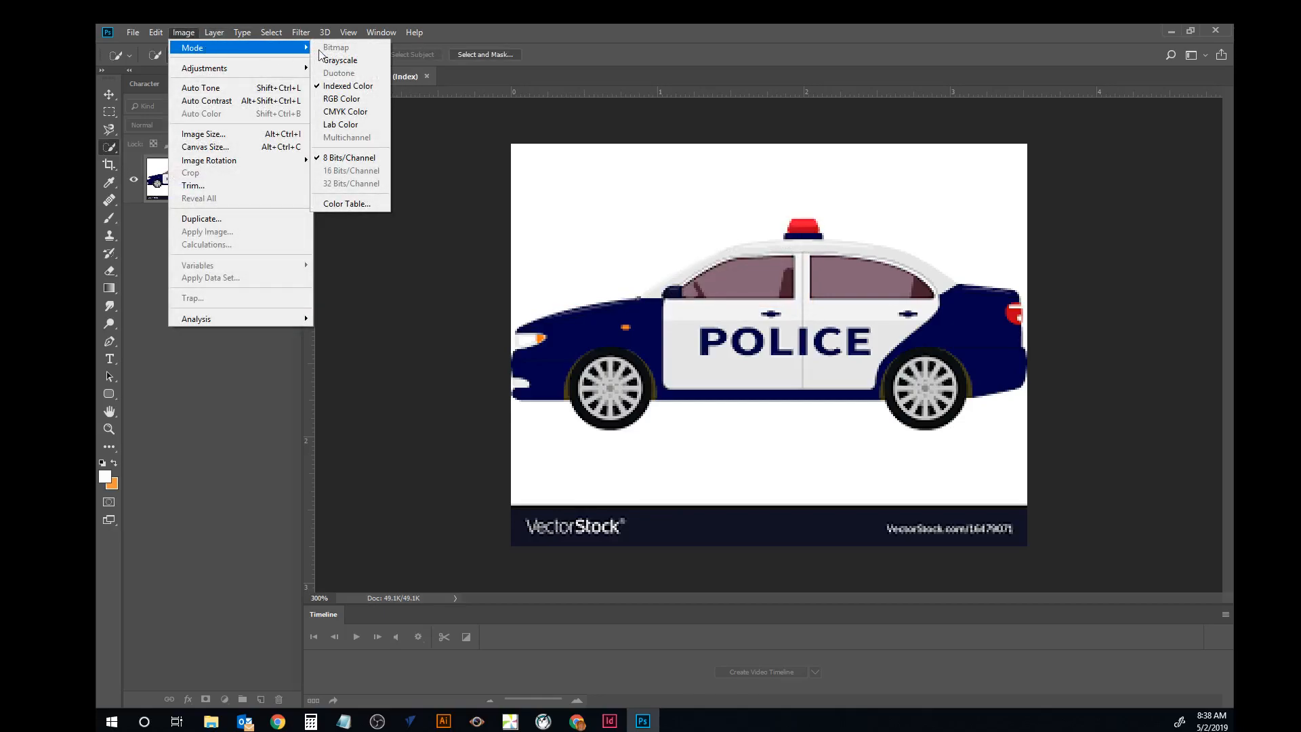
pyautogui.click(353, 99)
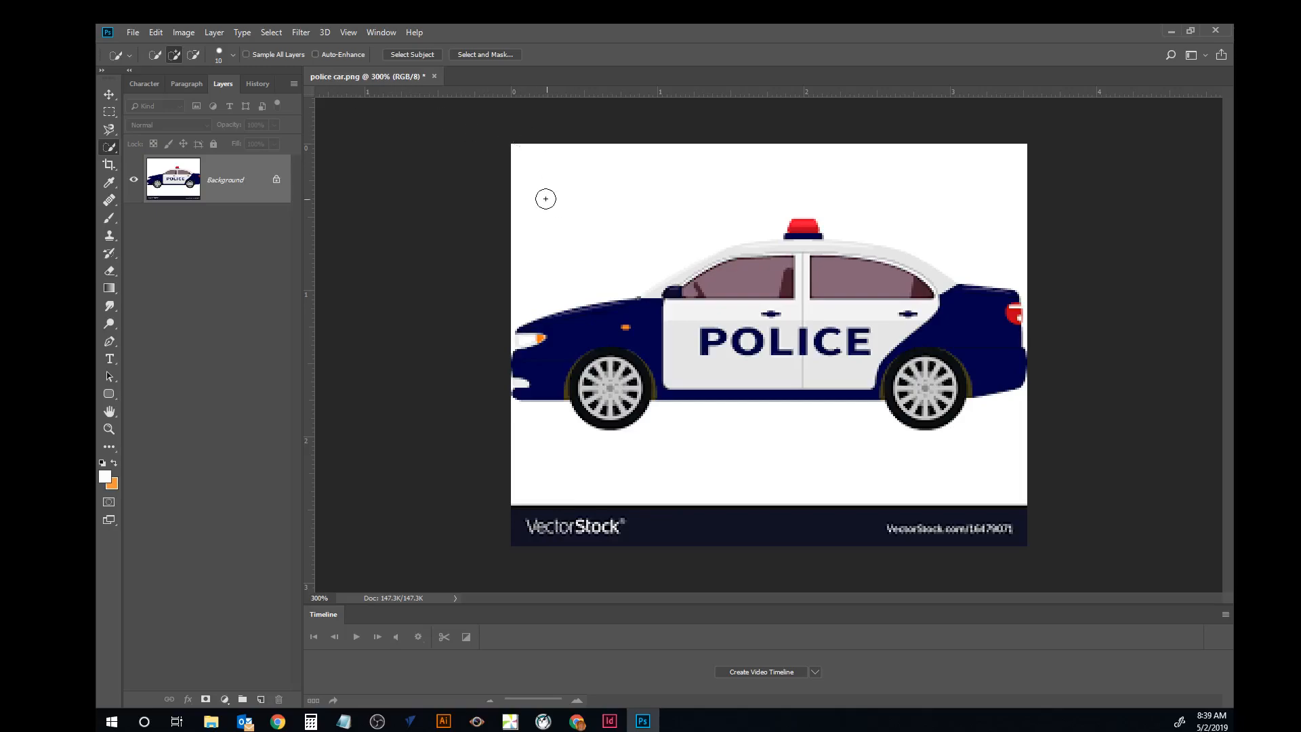
# Select the white background above the car with the Quick Selection tool, subtracting the wrongly included roof and body areas.
pyautogui.click(569, 197)
pyautogui.press('alt')
pyautogui.press('alt')
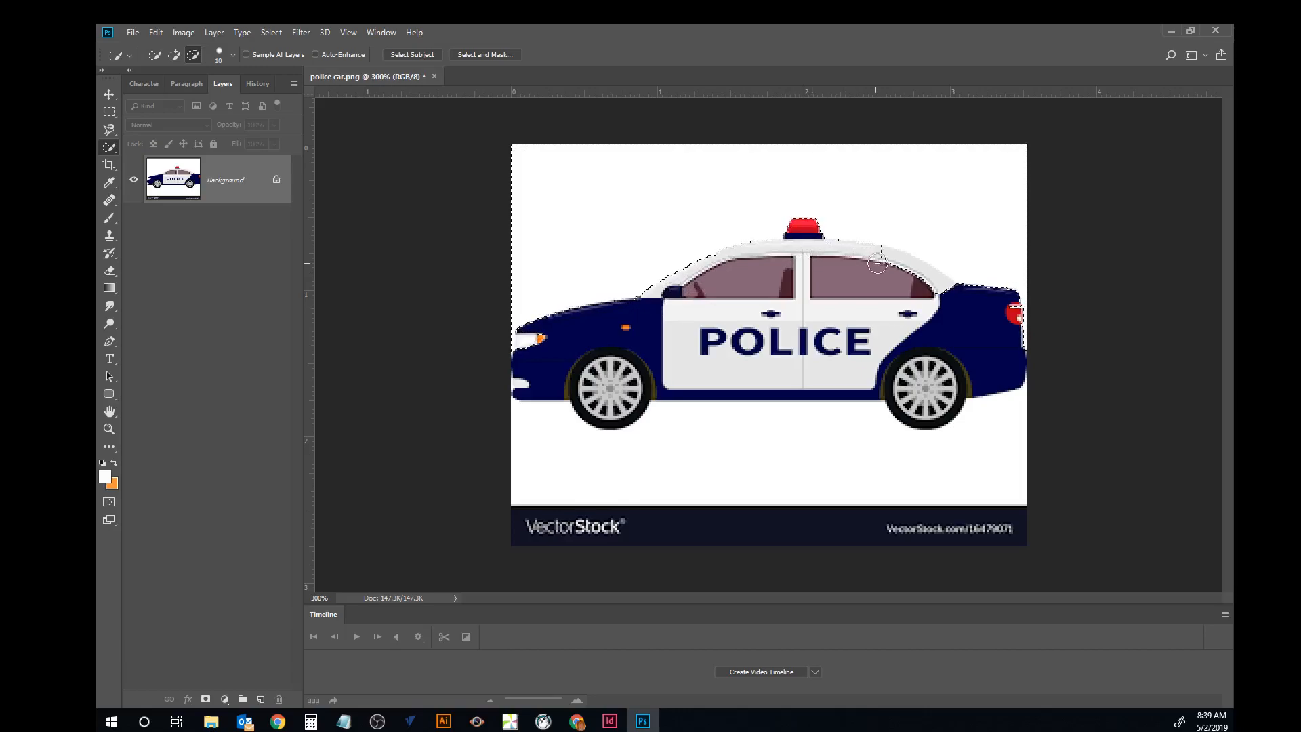
pyautogui.press('alt')
pyautogui.press('alt')
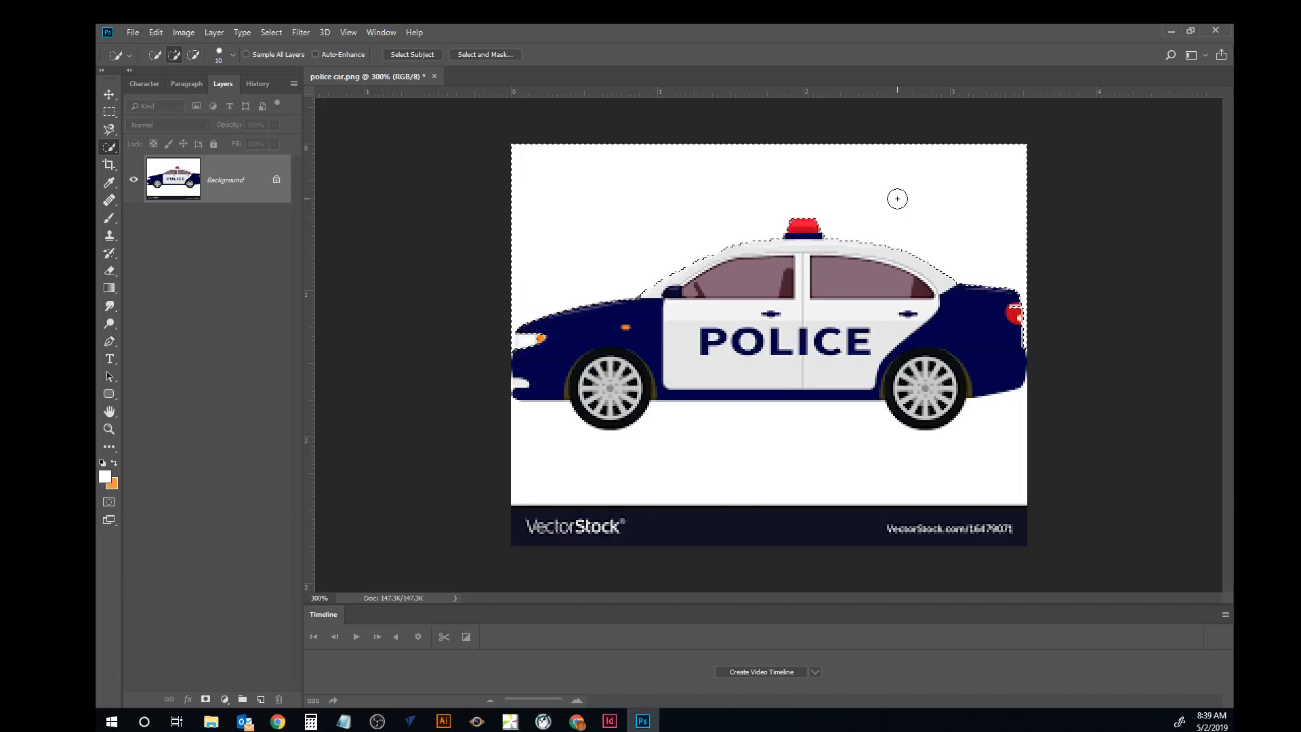
pyautogui.press('alt')
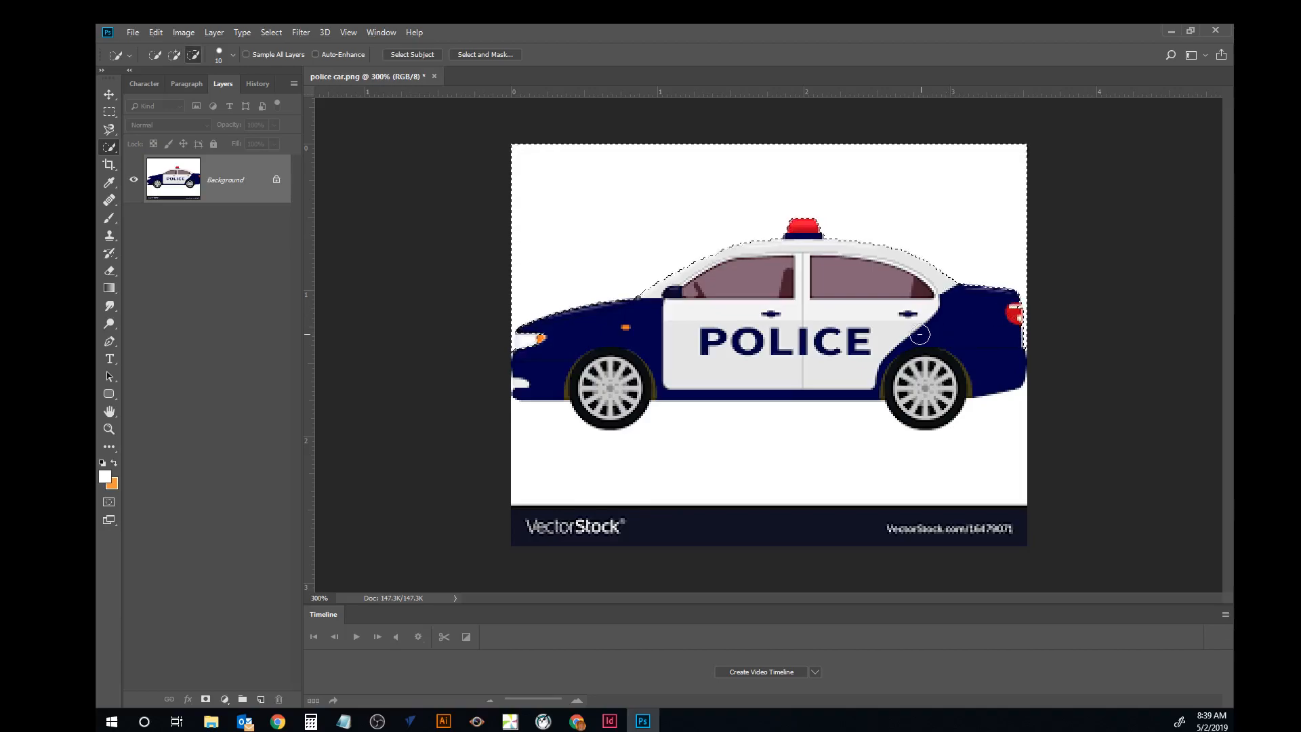
pyautogui.press('alt')
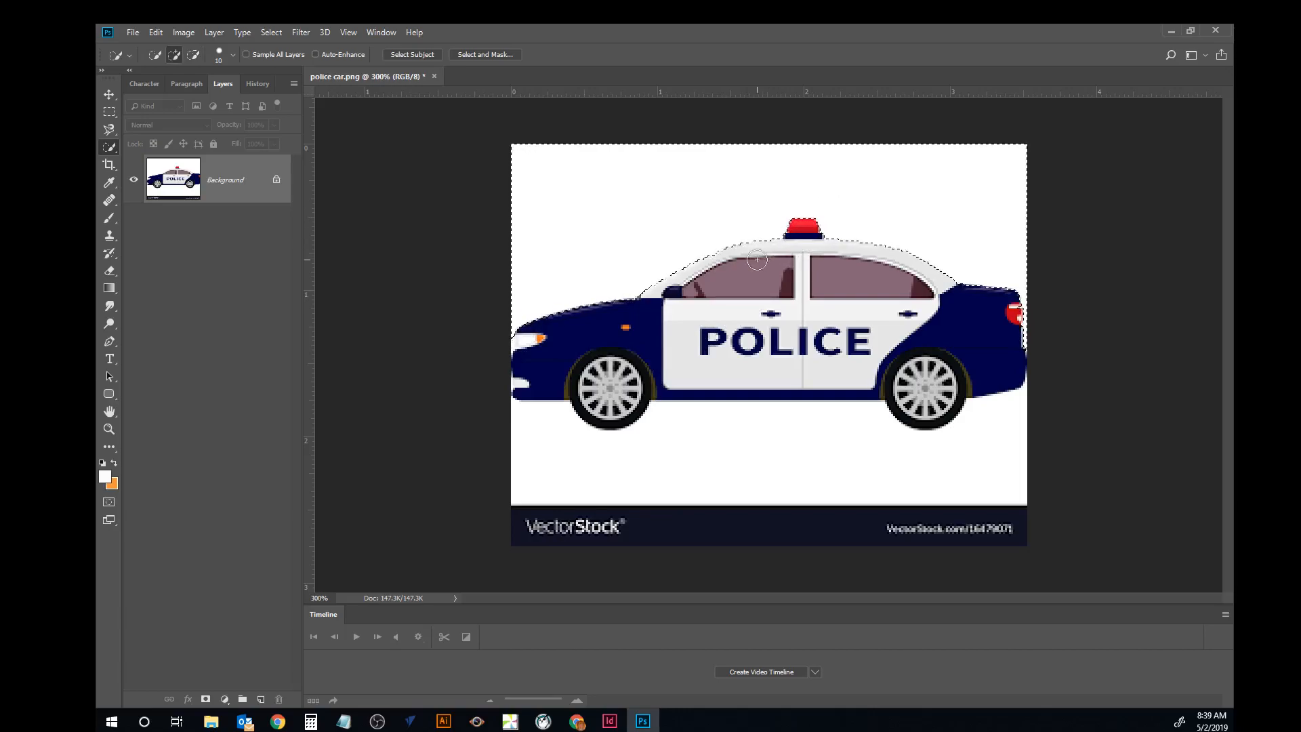
pyautogui.hotkey('shift', 'F5')
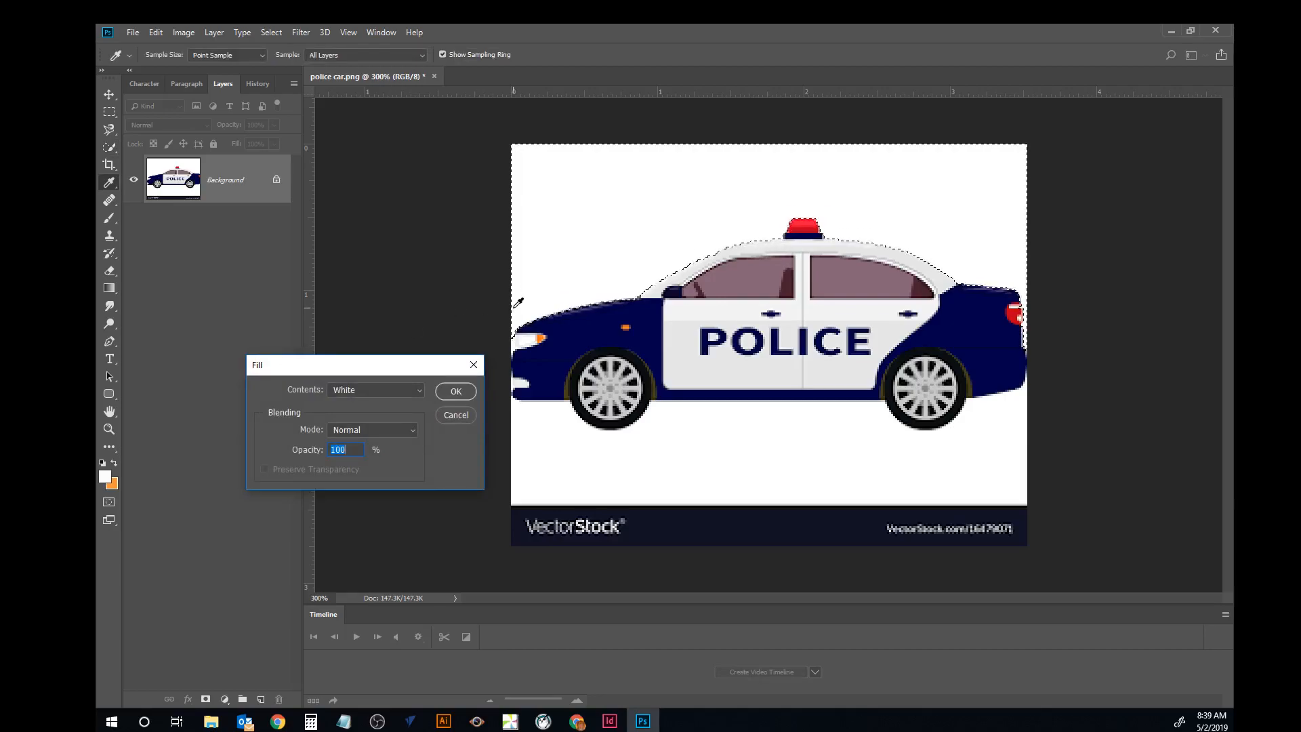
pyautogui.click(358, 391)
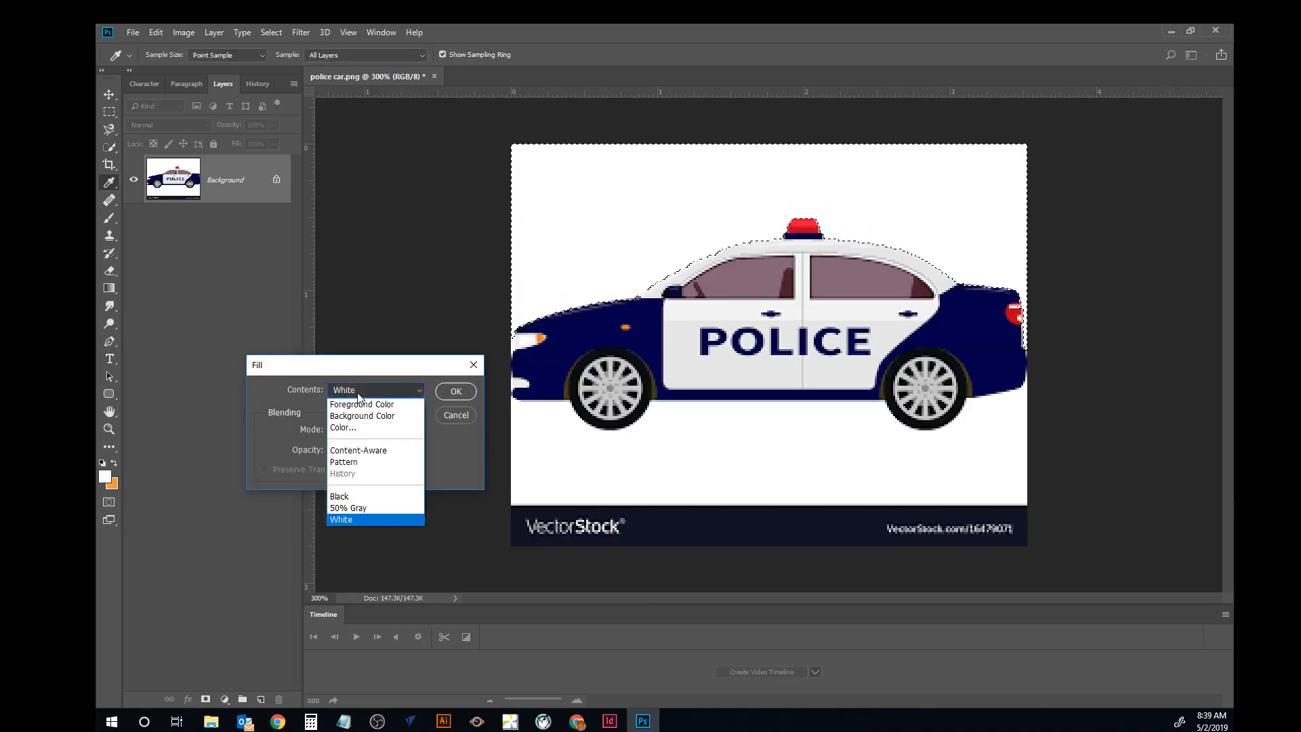
pyautogui.click(457, 415)
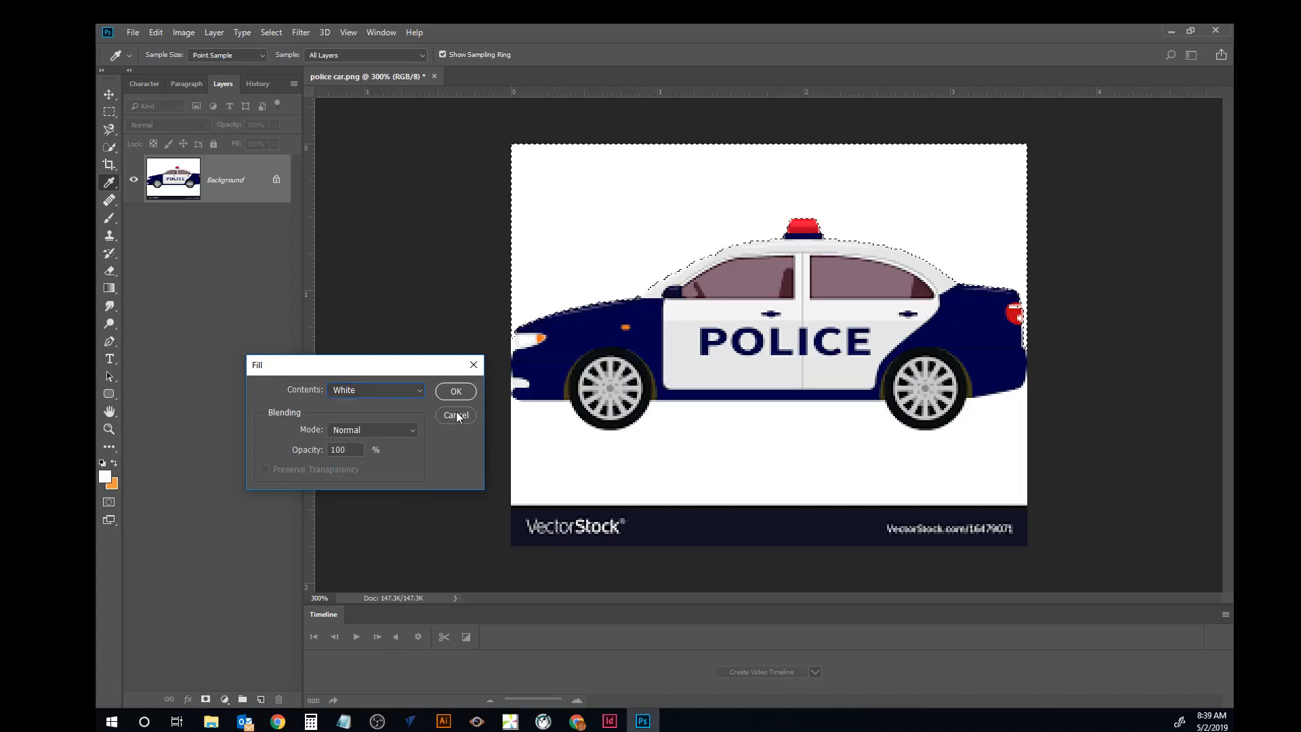
pyautogui.click(457, 415)
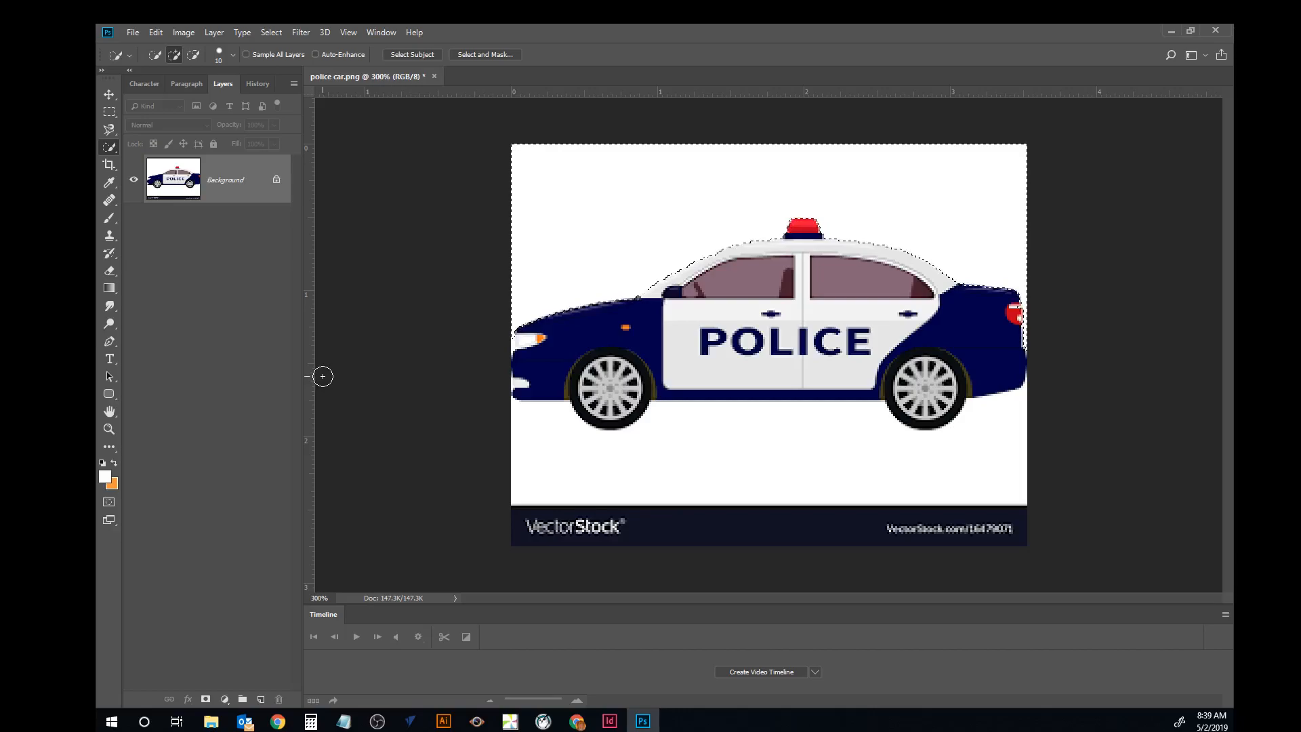
# Fill the selected area above the car with the orange background color and undo the fill.
pyautogui.hotkey('ctrl', 'BackSpace')
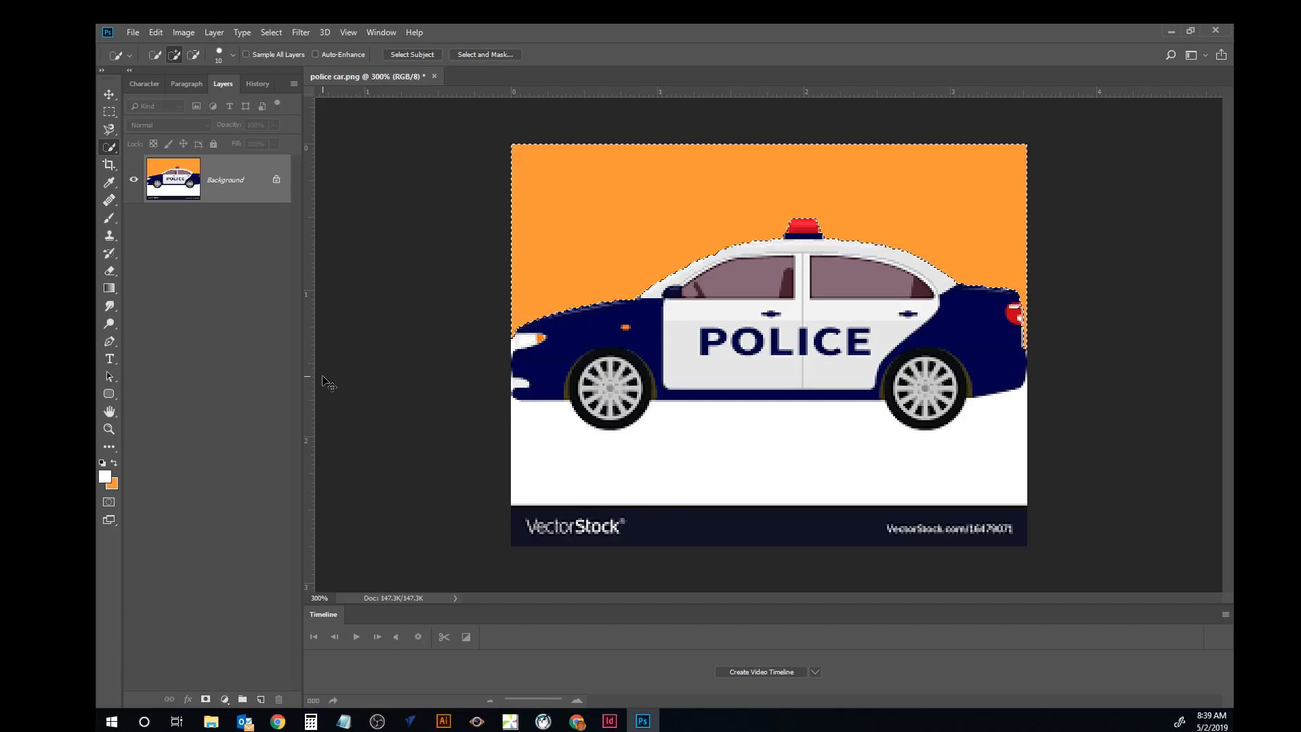
pyautogui.hotkey('ctrl', 'z')
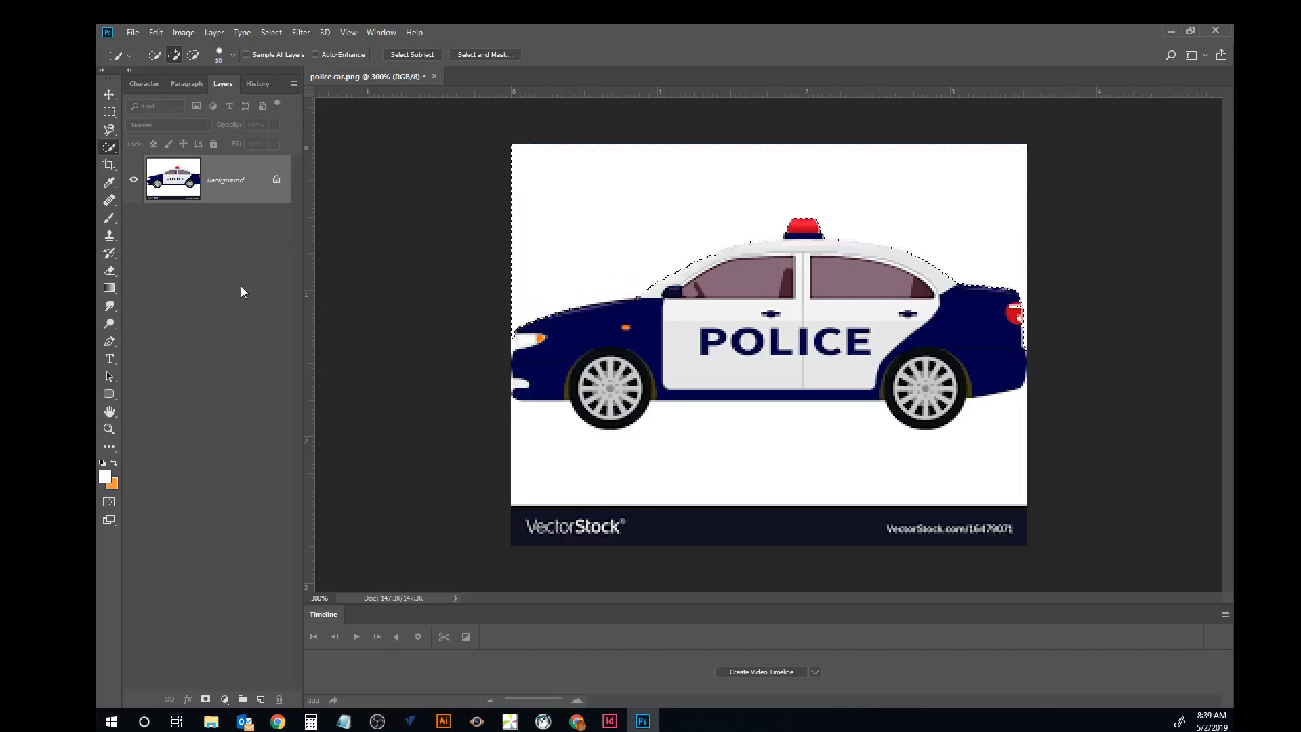
# Unlock the background layer and delete the selected white area above the car to make it transparent.
pyautogui.click(277, 181)
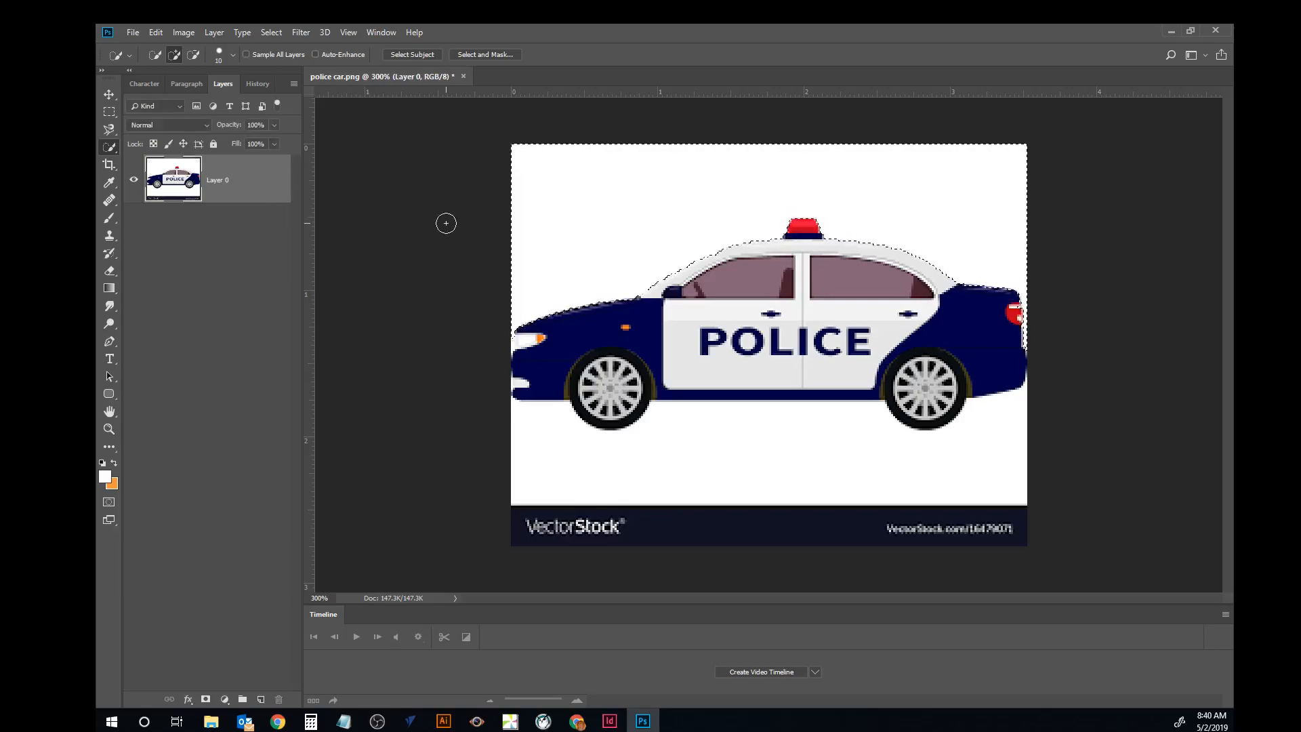
pyautogui.press('Delete')
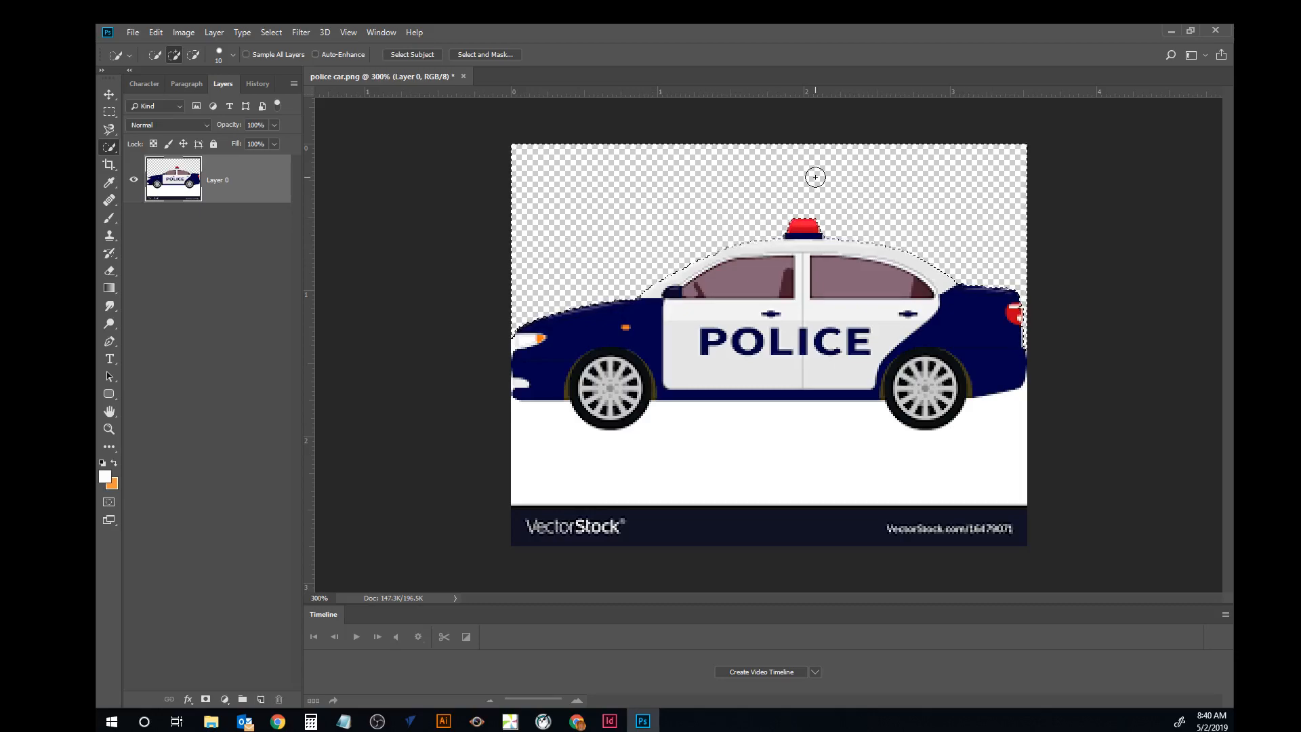
# Select the white area and the VectorStock banner below the car, delete them to transparency, and clear the selection.
pyautogui.click(749, 448)
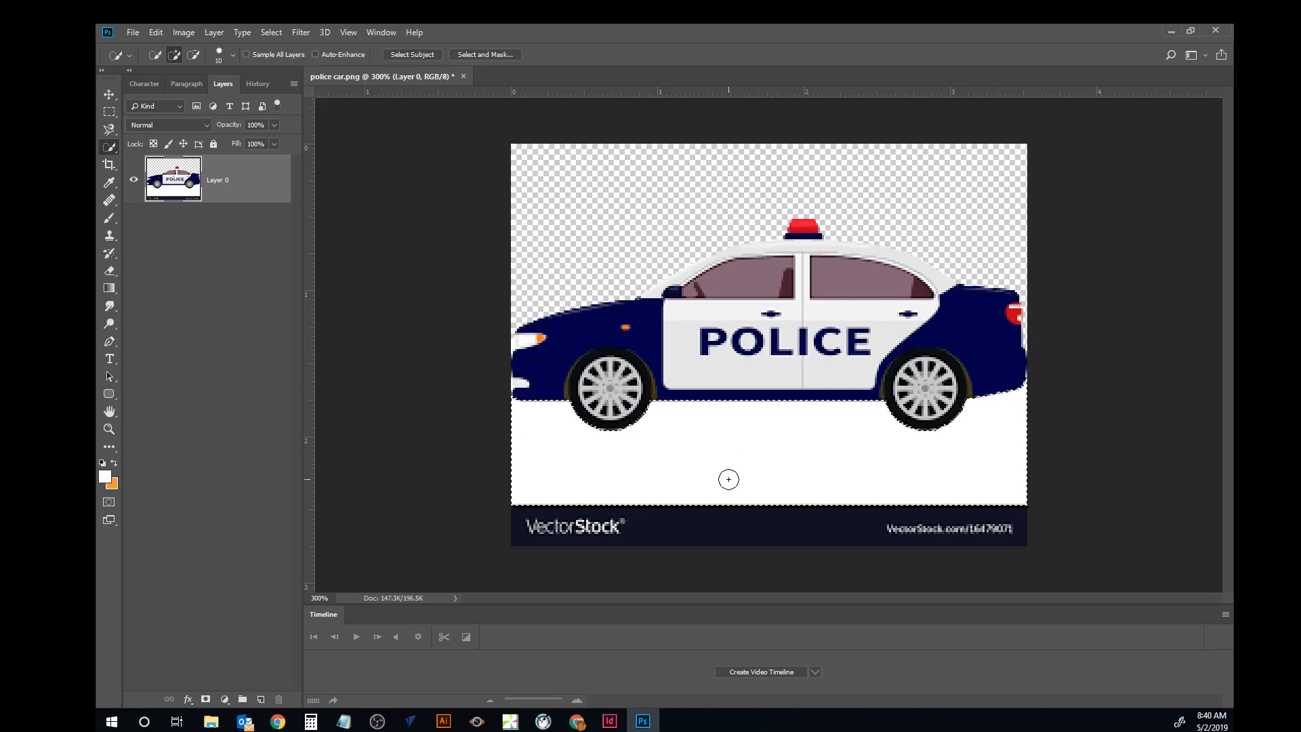
pyautogui.click(654, 532)
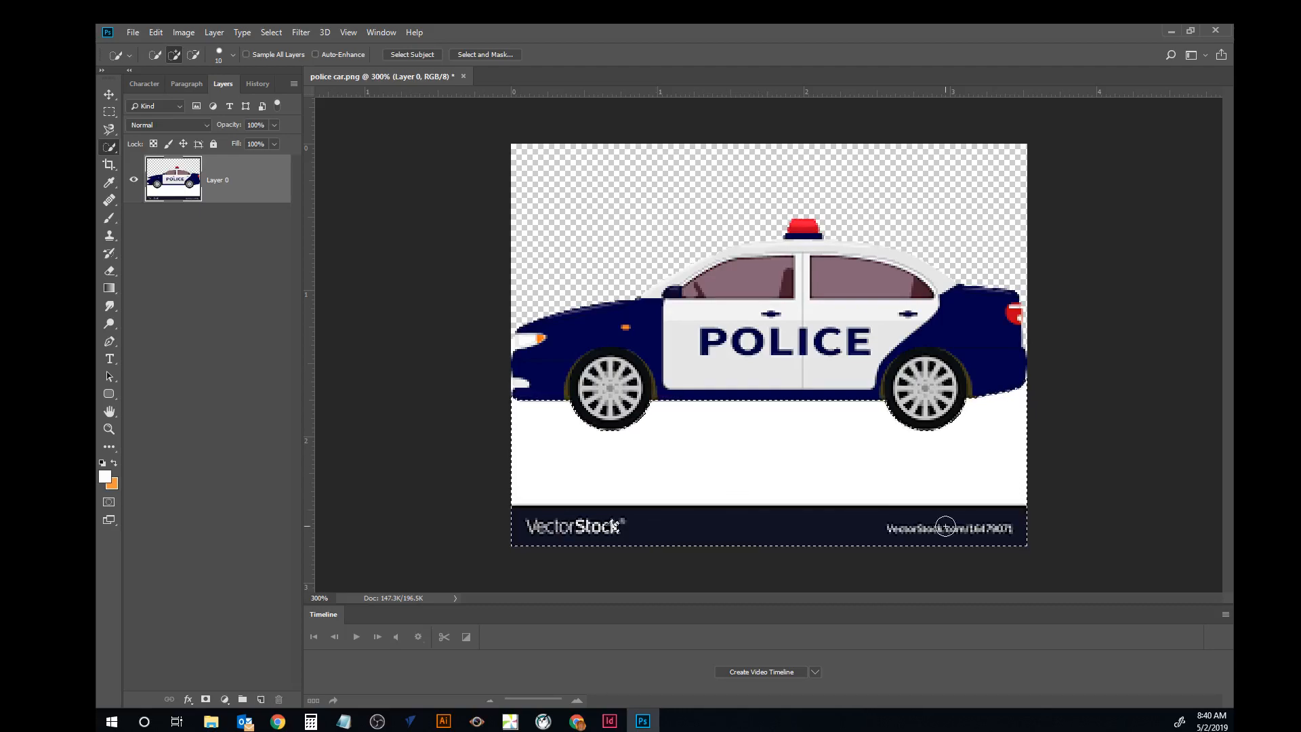
pyautogui.press('Delete')
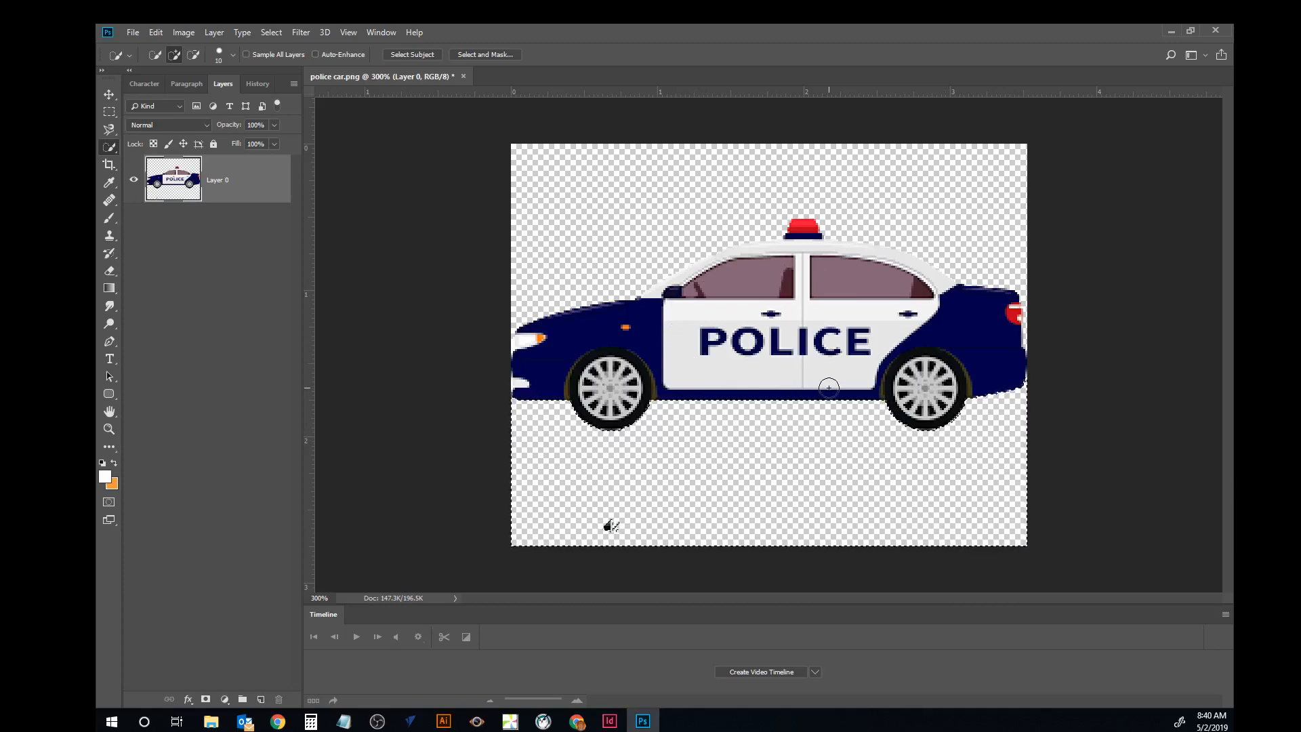
pyautogui.hotkey('ctrl', 'd')
pyautogui.click(605, 526)
pyautogui.hotkey('ctrl', 'd')
# Erase the leftover dark speck below the front wheel using the Eraser tool with a brush size of 10.
pyautogui.click(115, 203)
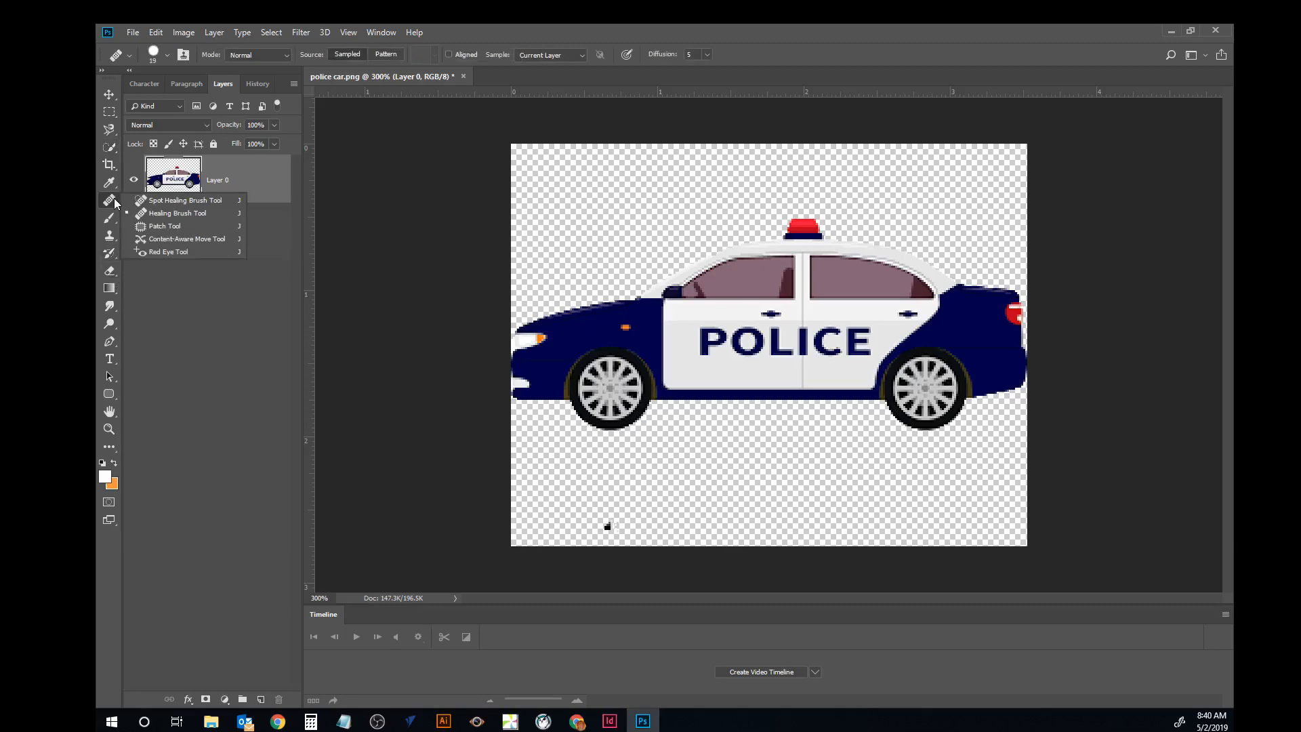
pyautogui.click(115, 203)
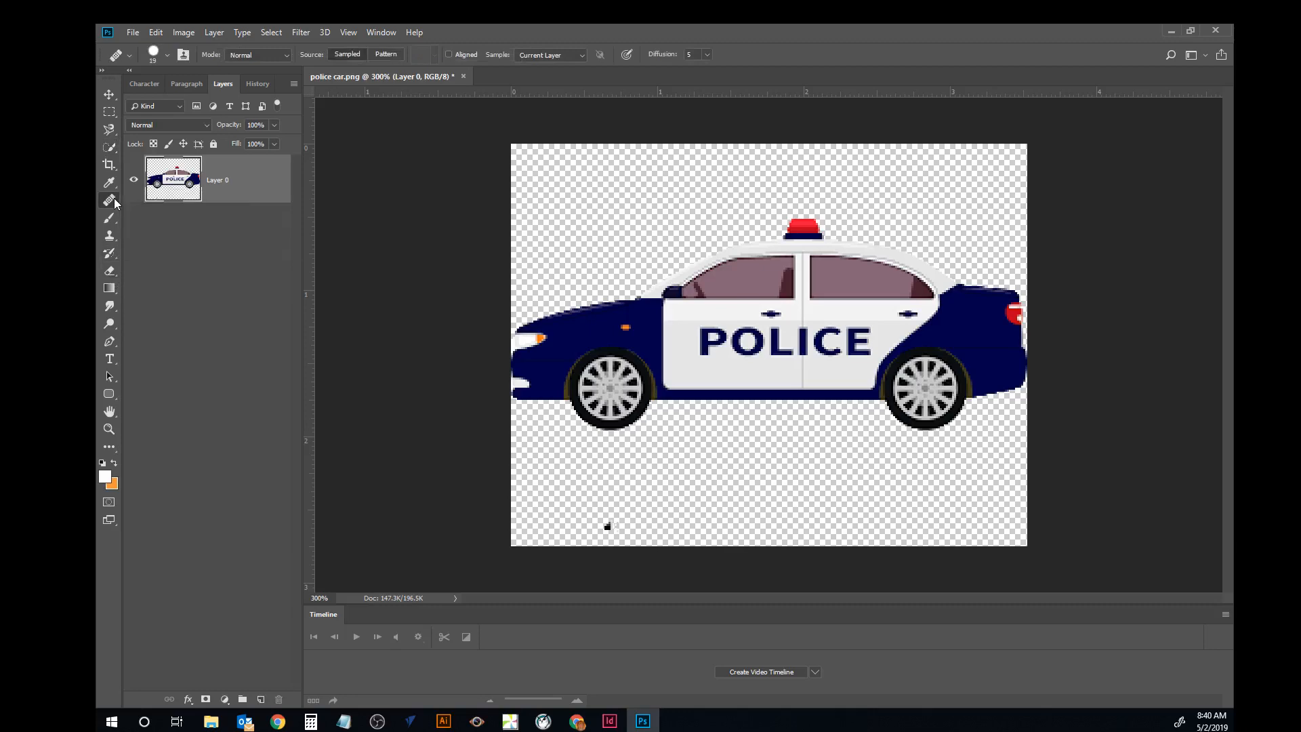
pyautogui.click(111, 272)
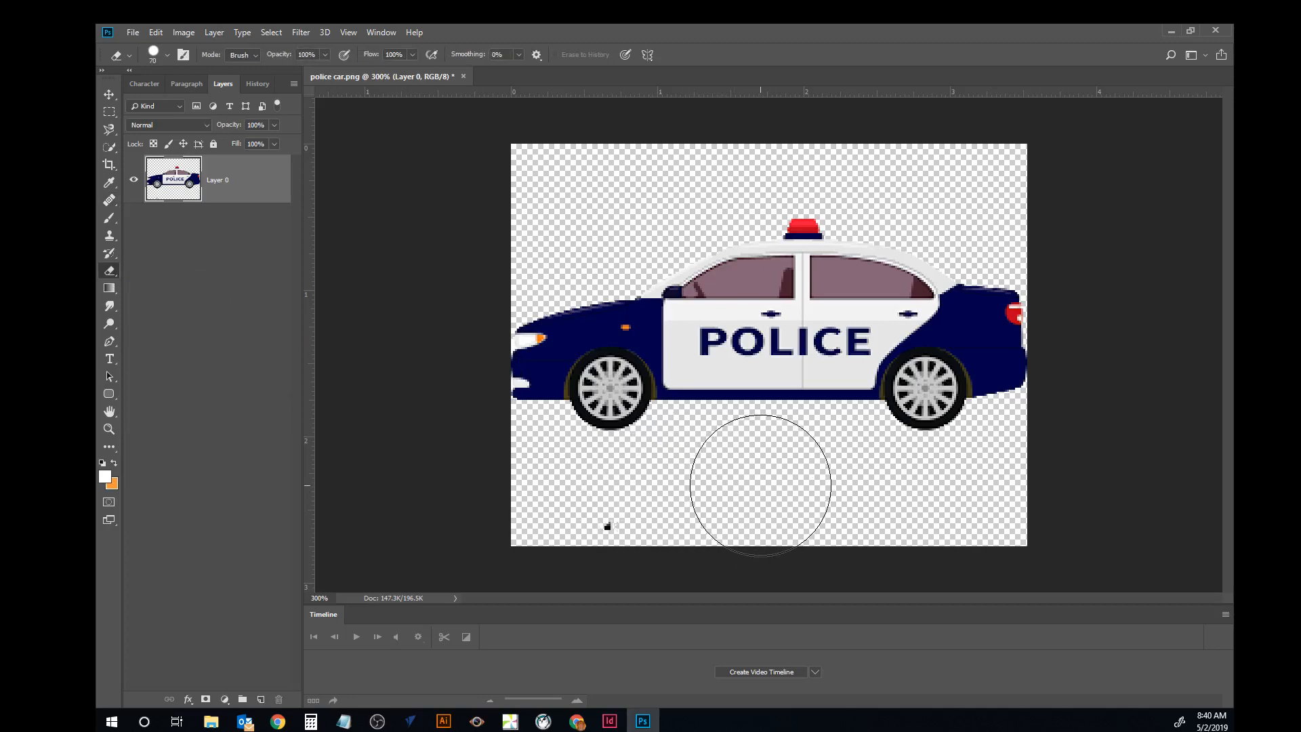
pyautogui.press('[')
pyautogui.press('[')
pyautogui.press('[')
pyautogui.press('[')
pyautogui.press('[')
pyautogui.press('[')
pyautogui.press('[')
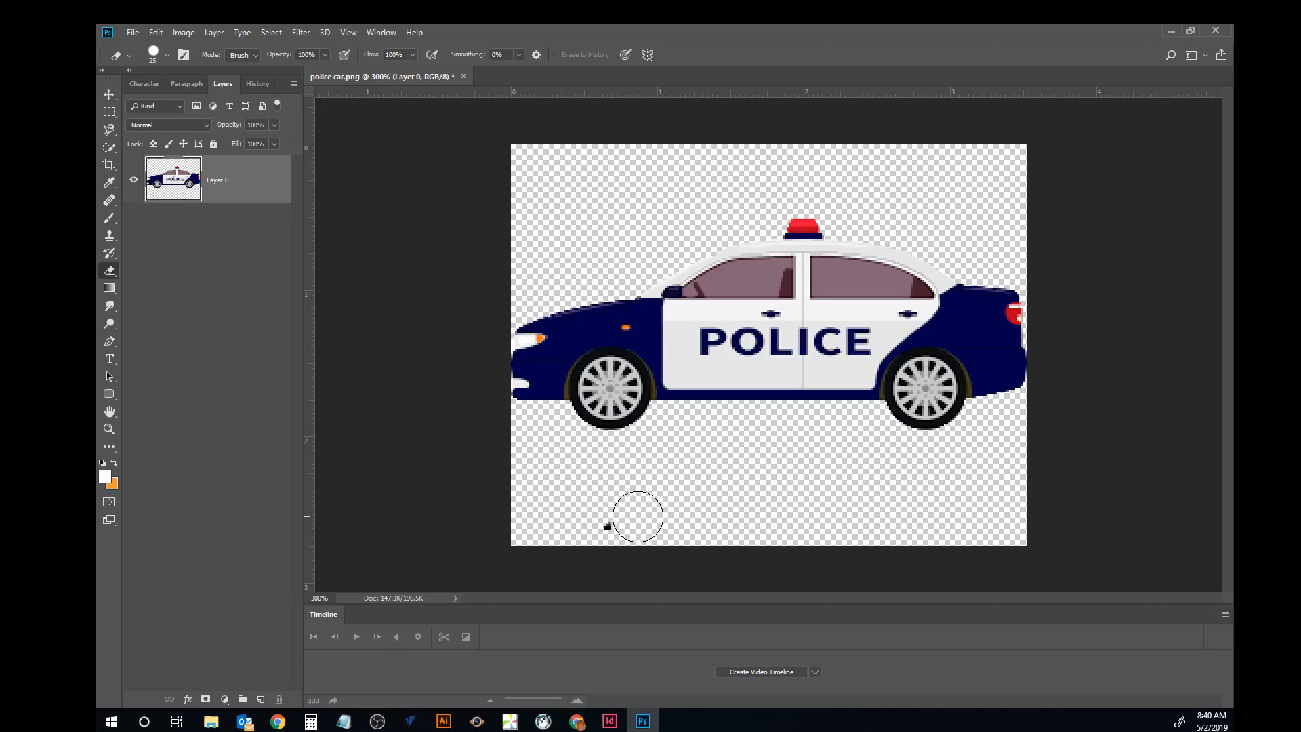
pyautogui.hotkey('ctrl', '+')
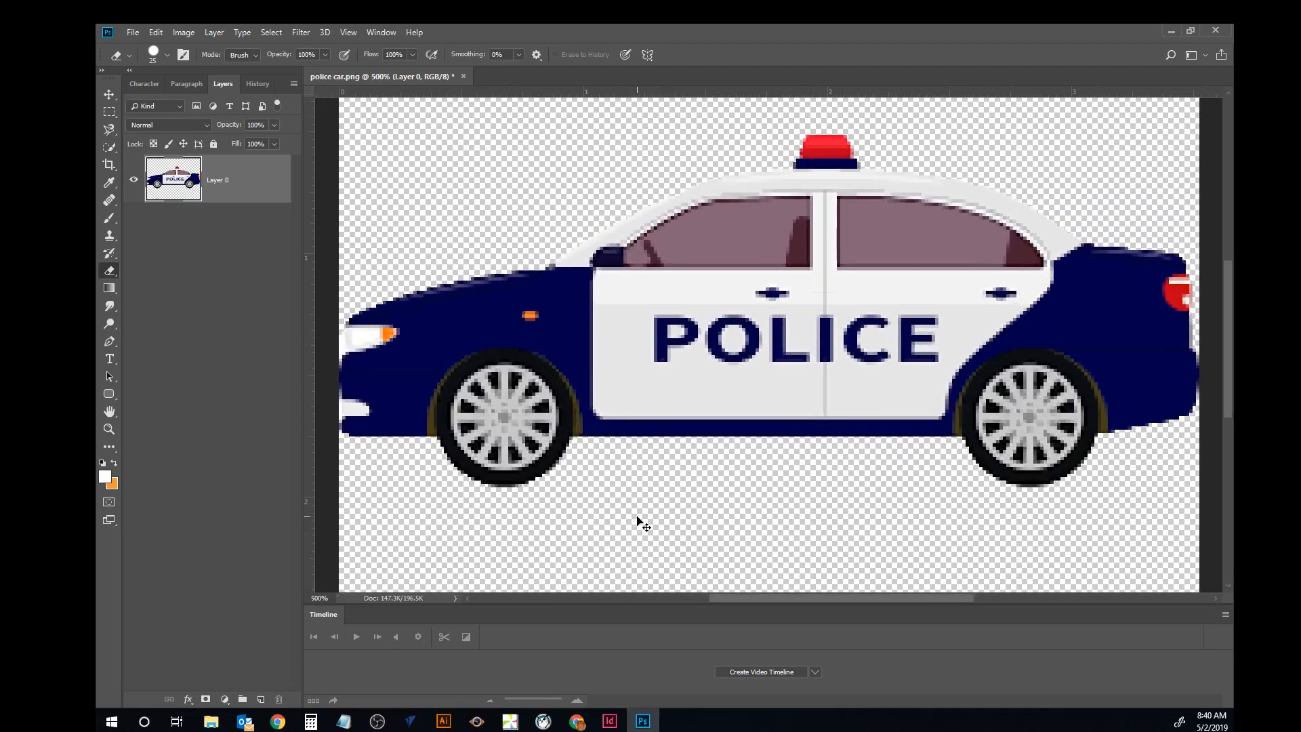
pyautogui.hotkey('ctrl', '-')
pyautogui.press('[')
pyautogui.press('[')
pyautogui.press('[')
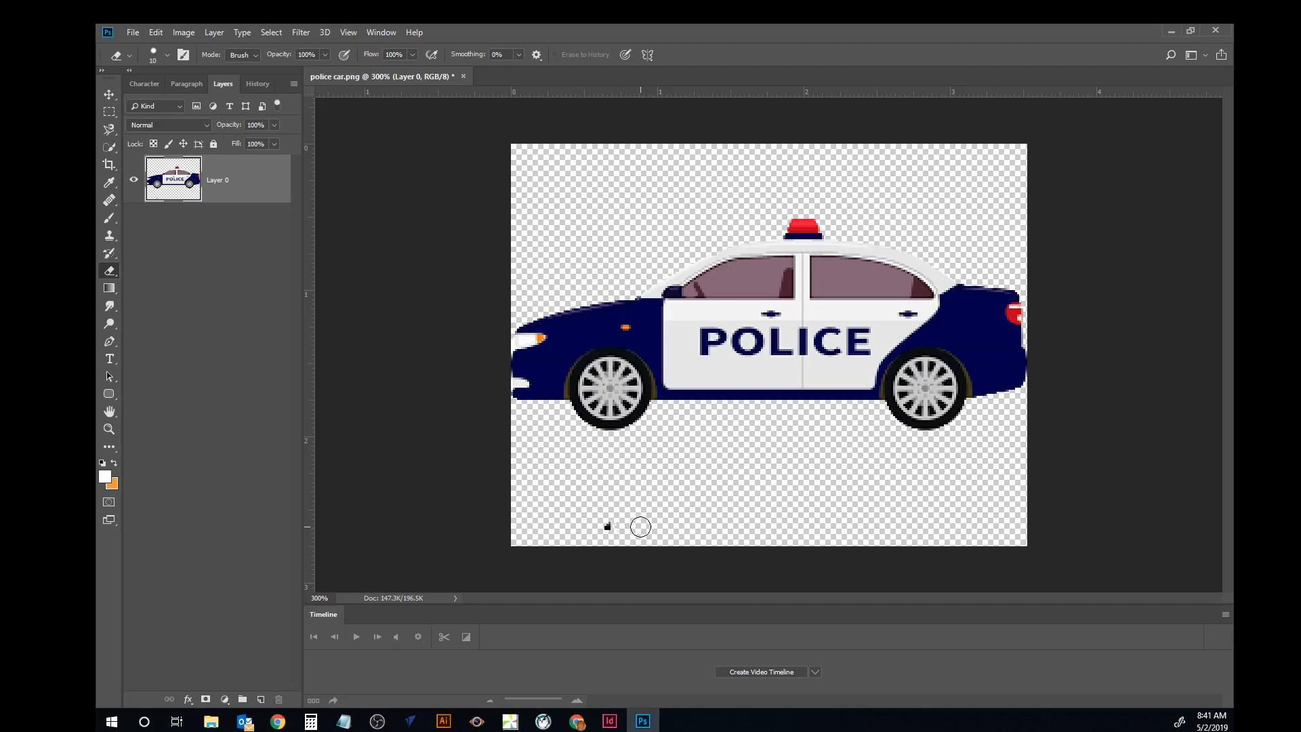
pyautogui.click(614, 528)
# Duplicate the car layer, keeping the default layer name.
pyautogui.rightClick(264, 184)
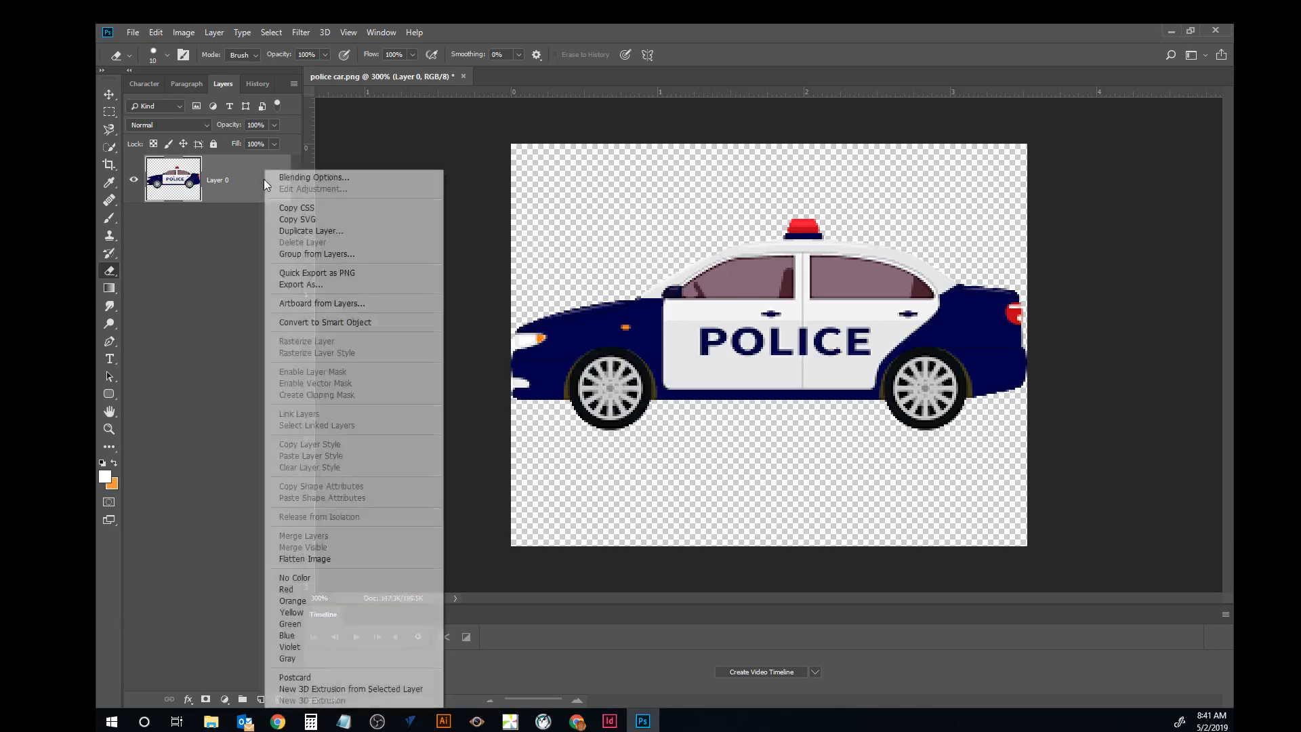
pyautogui.click(294, 231)
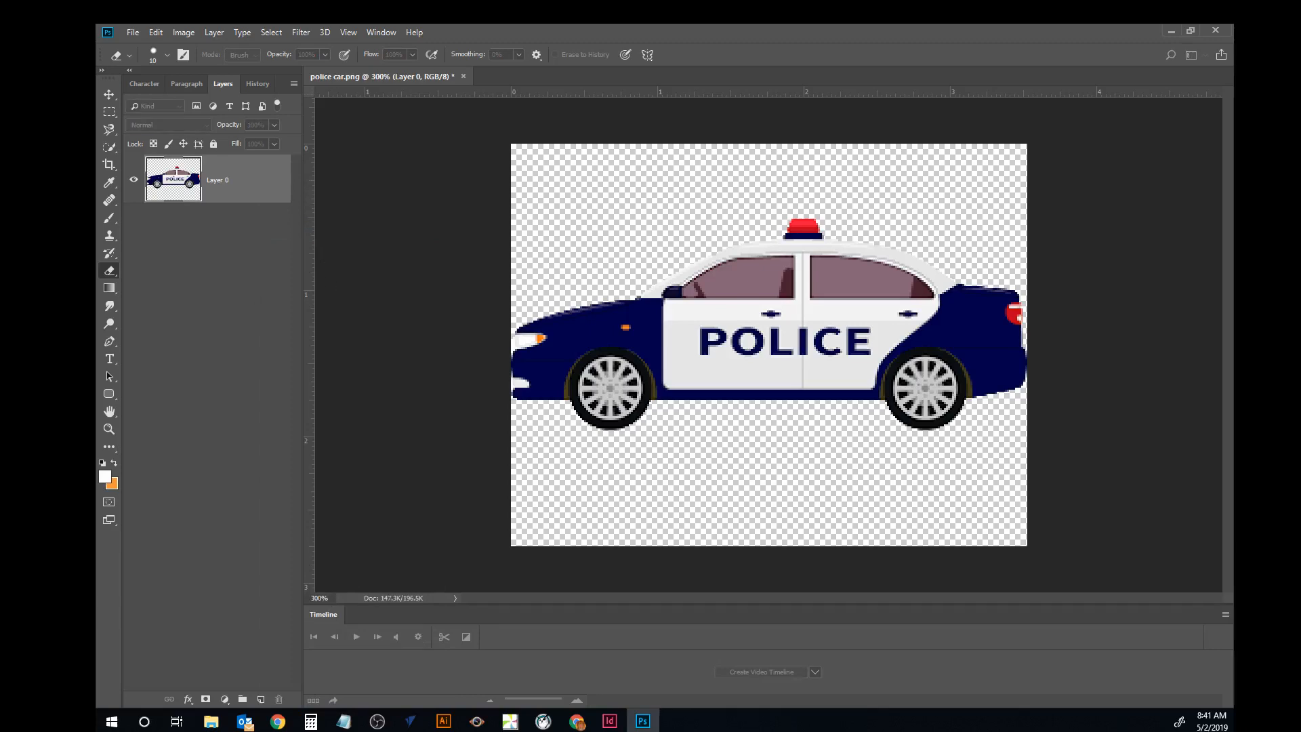
pyautogui.press('Return')
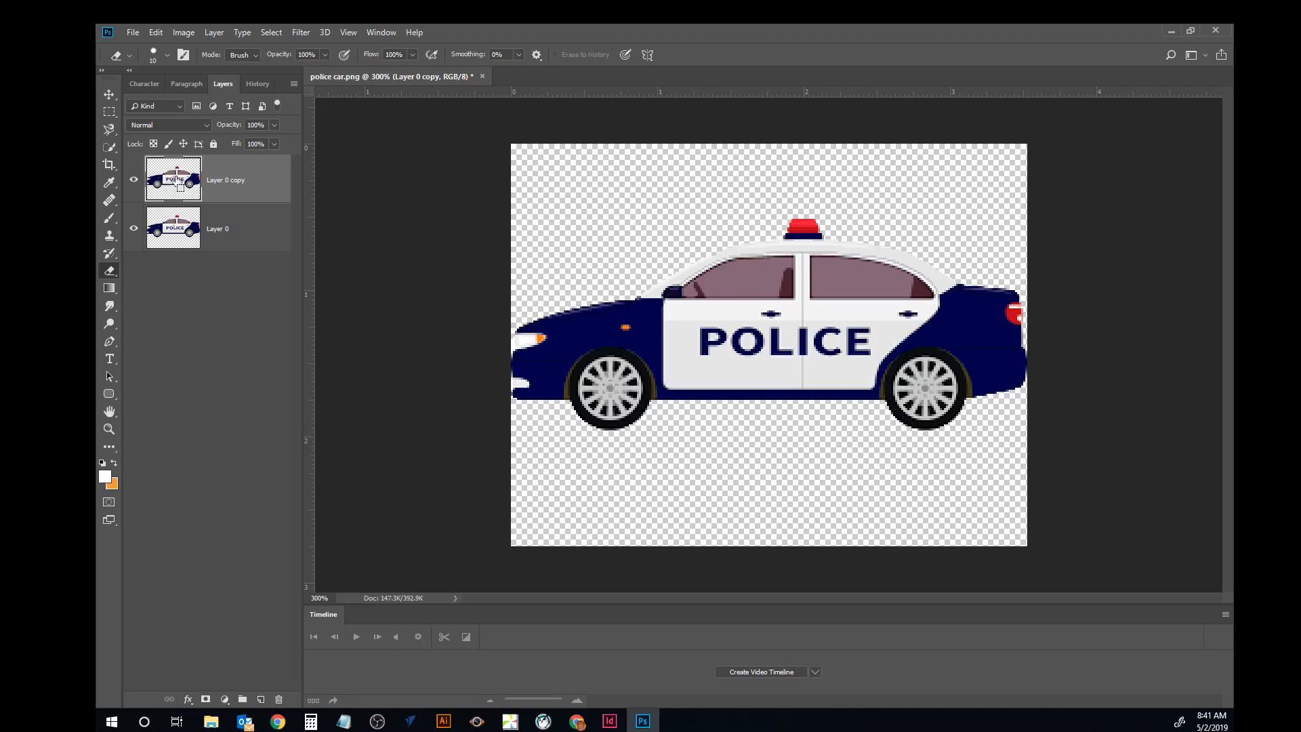
pyautogui.keyDown('ctrl'); pyautogui.click(176, 180); pyautogui.keyUp('ctrl')
pyautogui.click(224, 699)
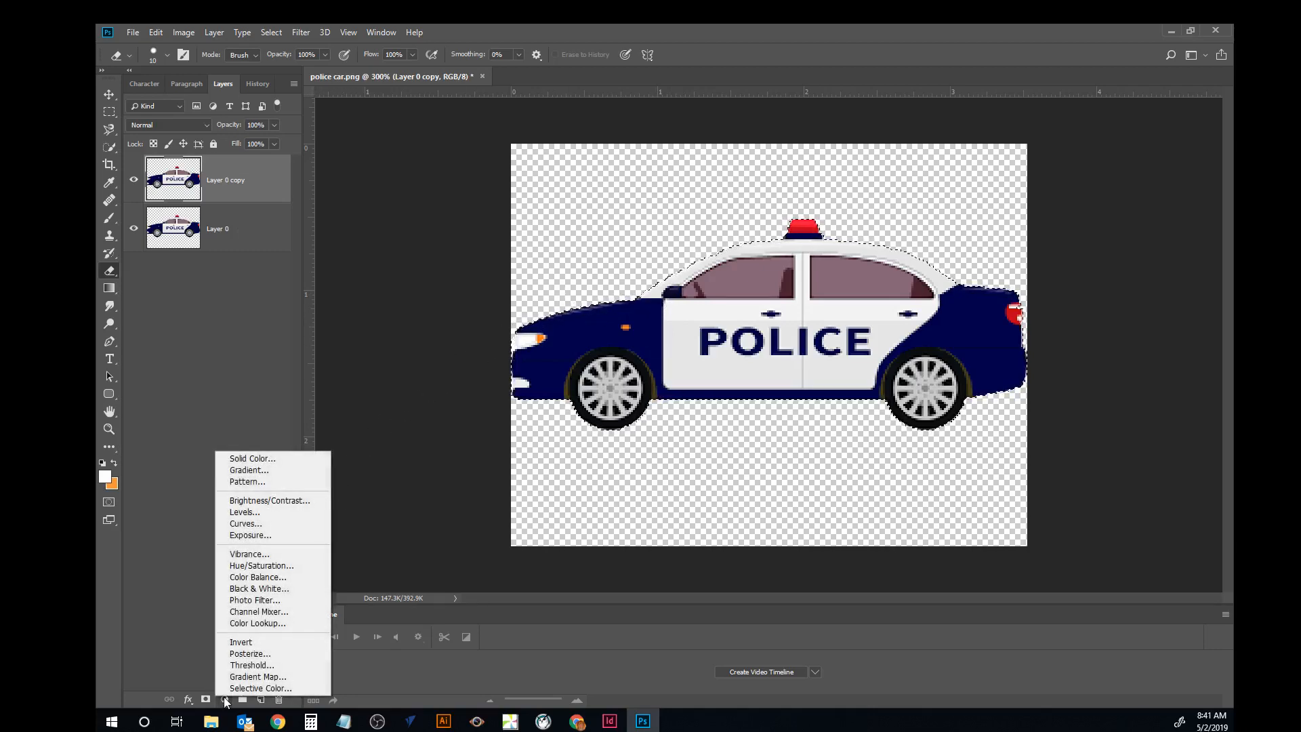
pyautogui.click(223, 349)
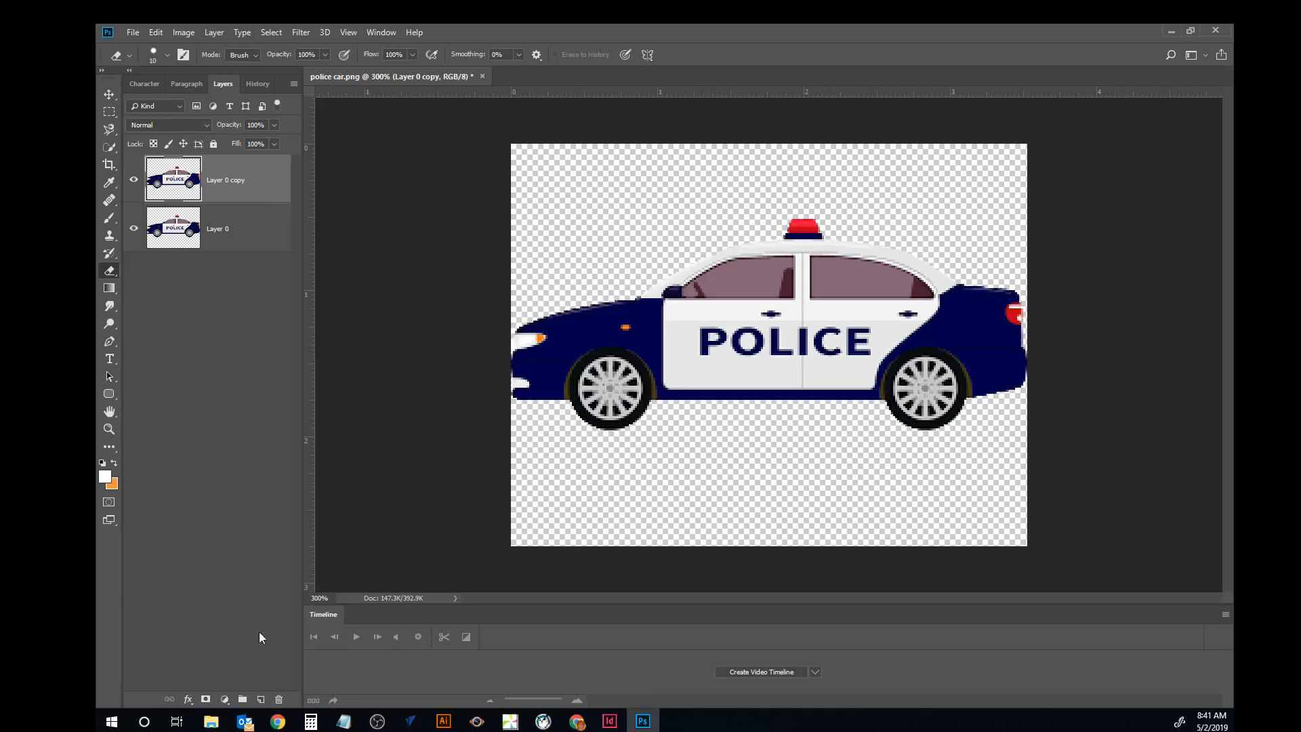
# Add a Hue/Saturation adjustment layer above the duplicate car layer with Hue -94 and Saturation +82.
pyautogui.click(226, 699)
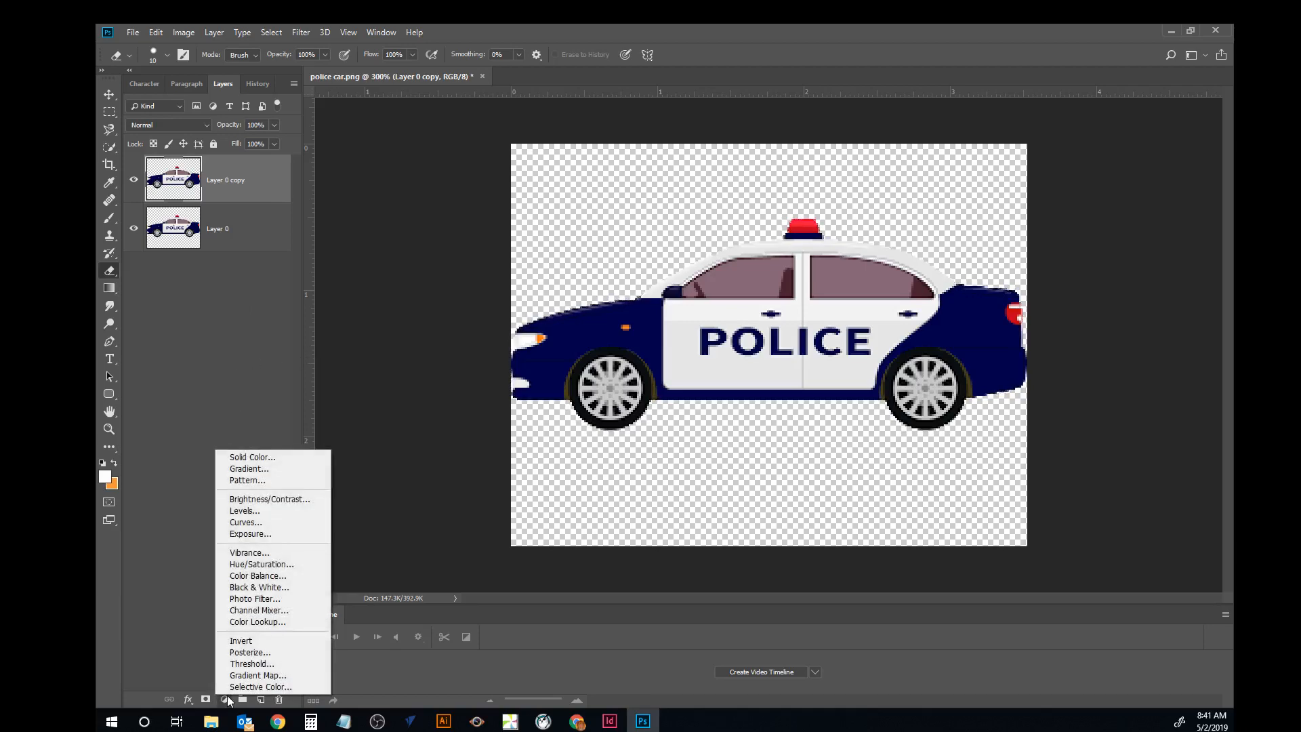
pyautogui.click(239, 564)
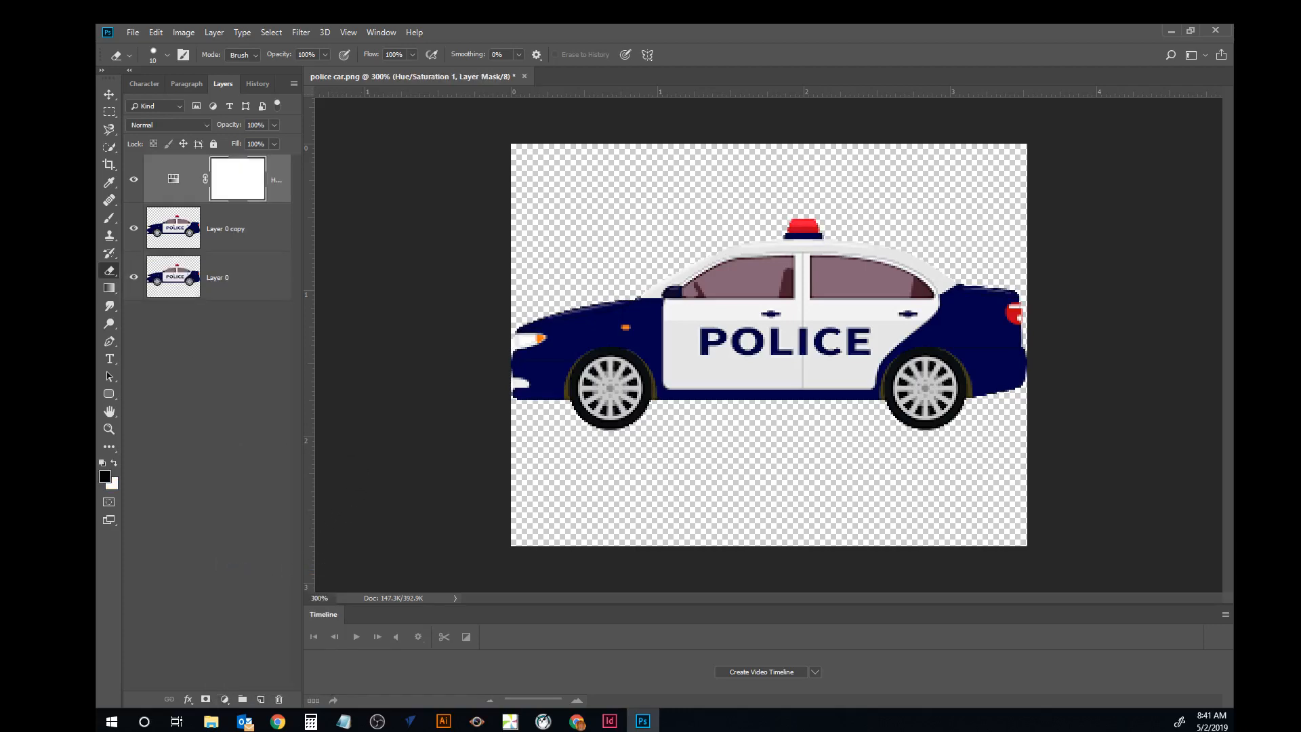
pyautogui.moveTo(258, 273); pyautogui.dragTo(292, 308)
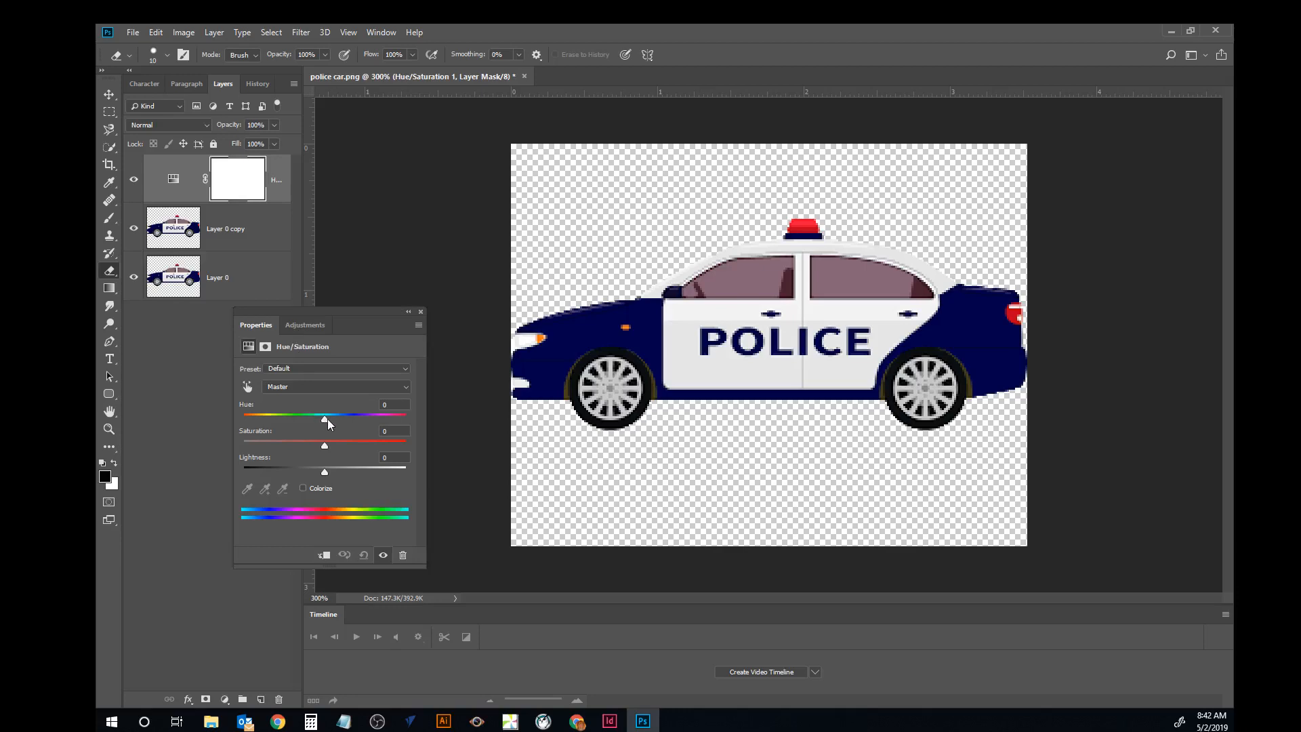
pyautogui.moveTo(328, 419); pyautogui.dragTo(390, 448)
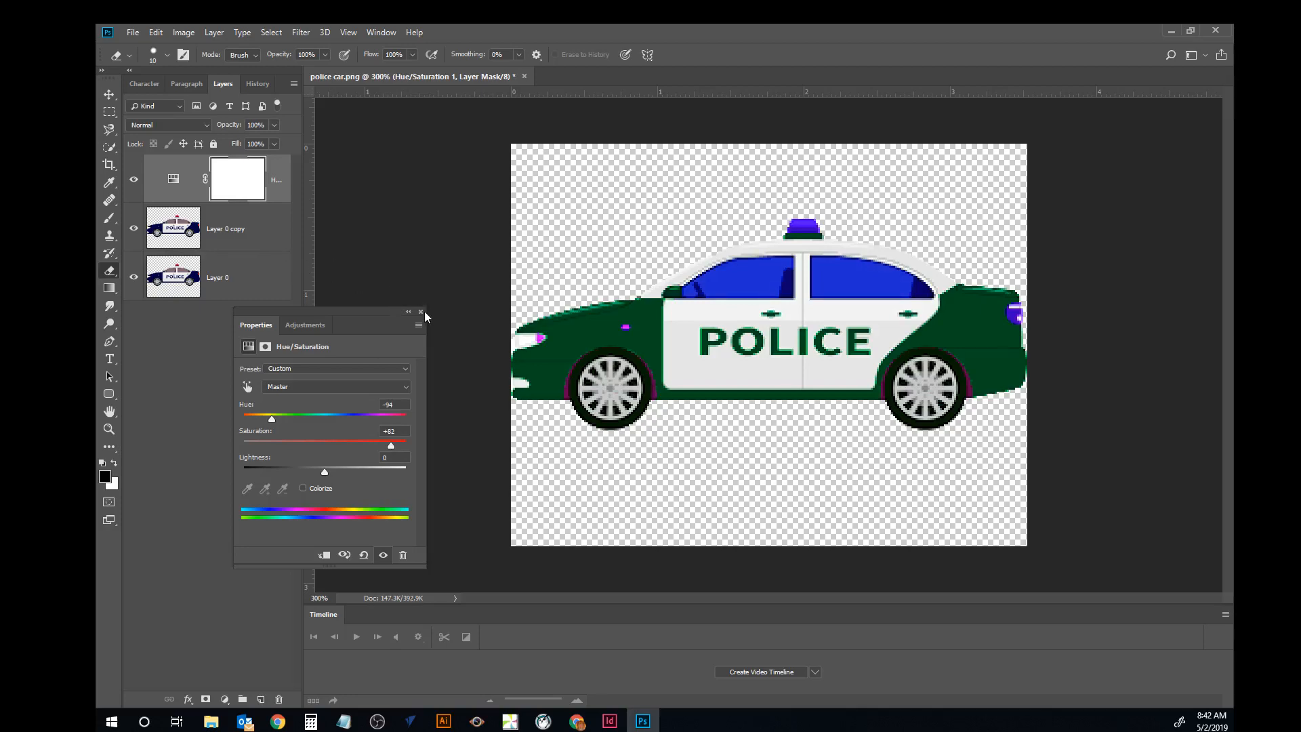
pyautogui.moveTo(351, 309); pyautogui.dragTo(396, 333)
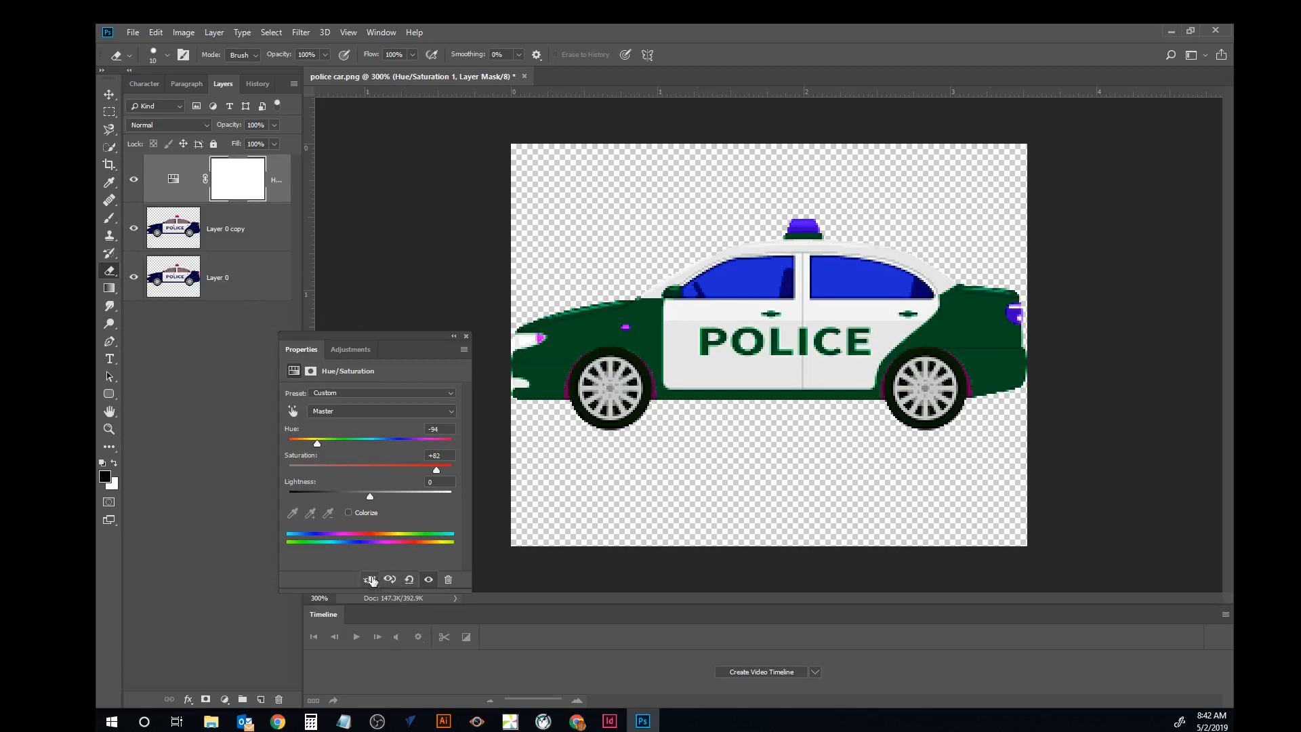
# Check the recolouring by hiding and showing the duplicate car layer, and clip the Hue/Saturation adjustment to that layer.
pyautogui.click(216, 227)
pyautogui.click(133, 228)
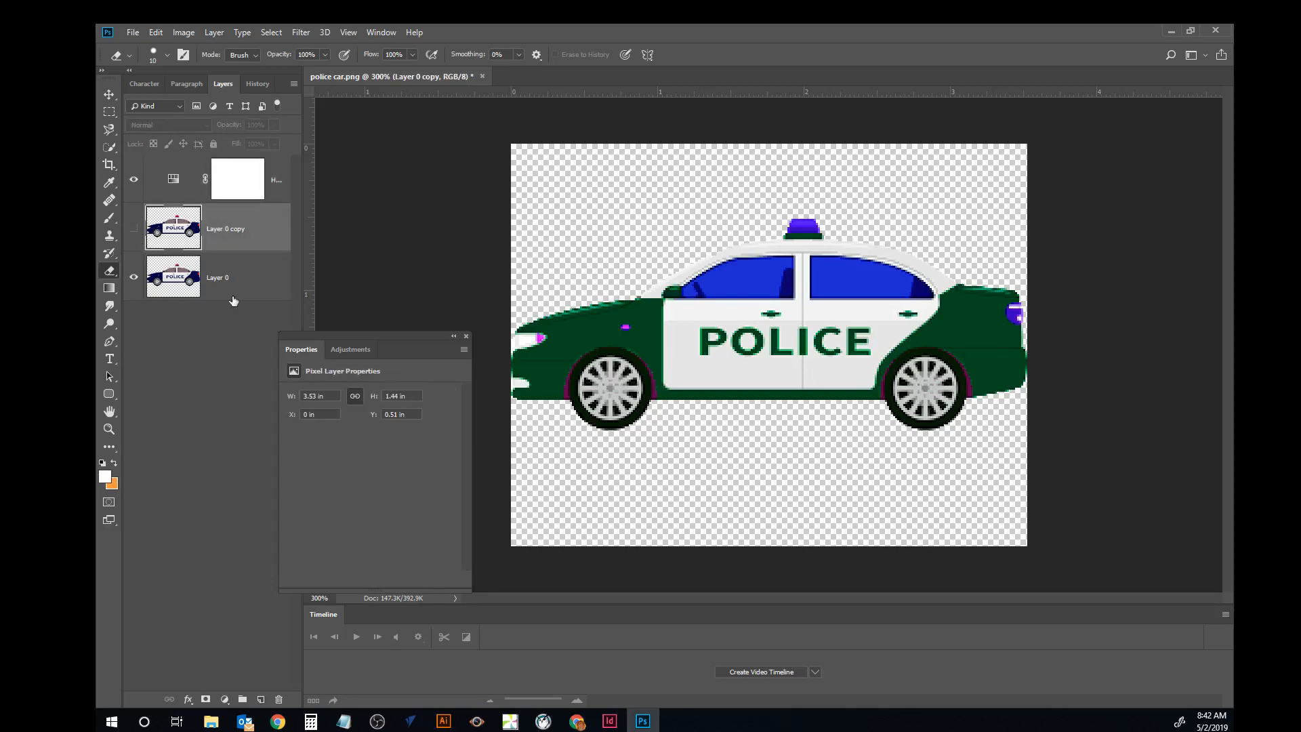
pyautogui.click(133, 228)
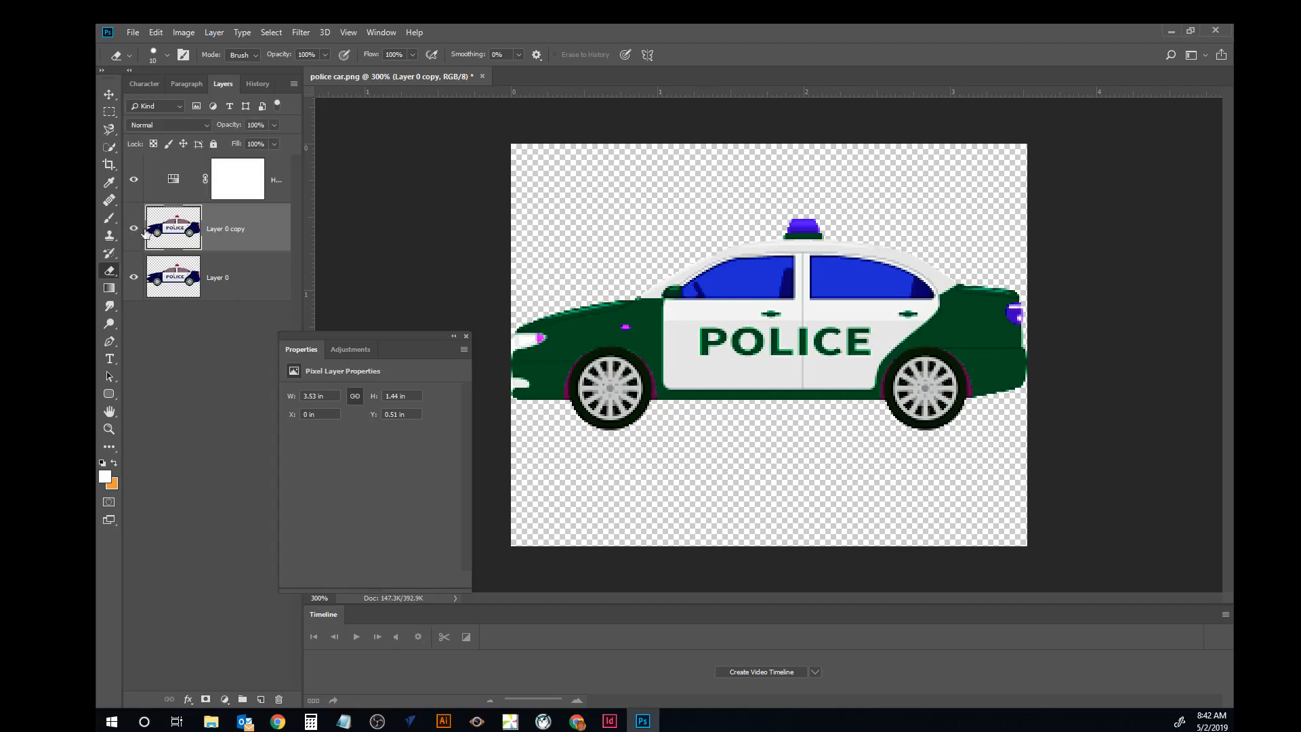
pyautogui.click(252, 185)
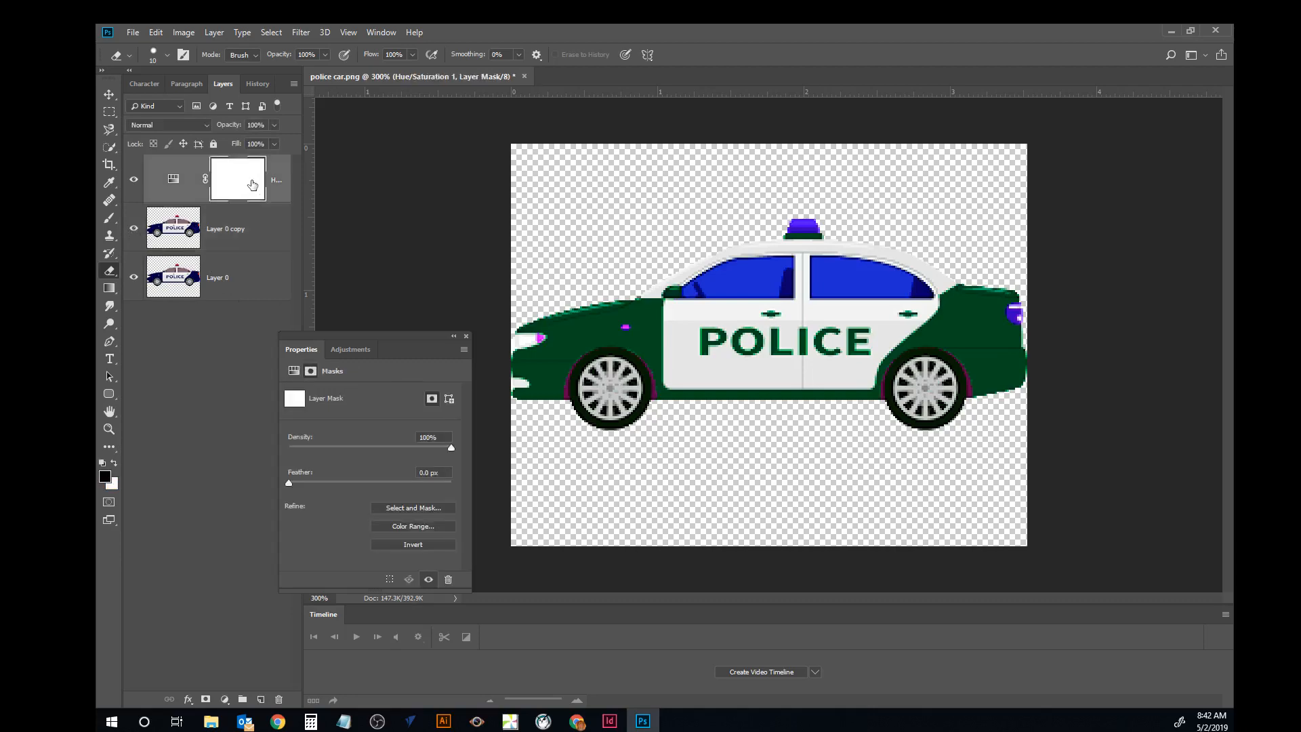
pyautogui.click(173, 180)
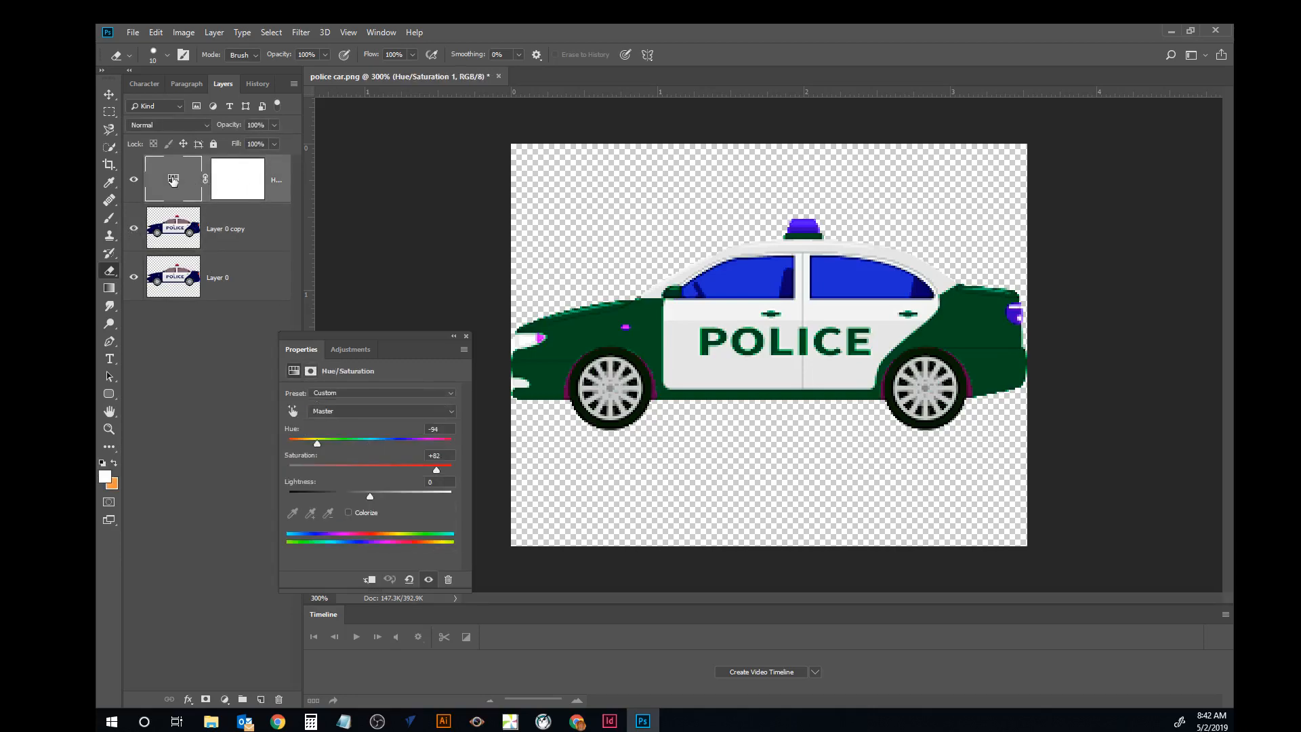
pyautogui.click(368, 581)
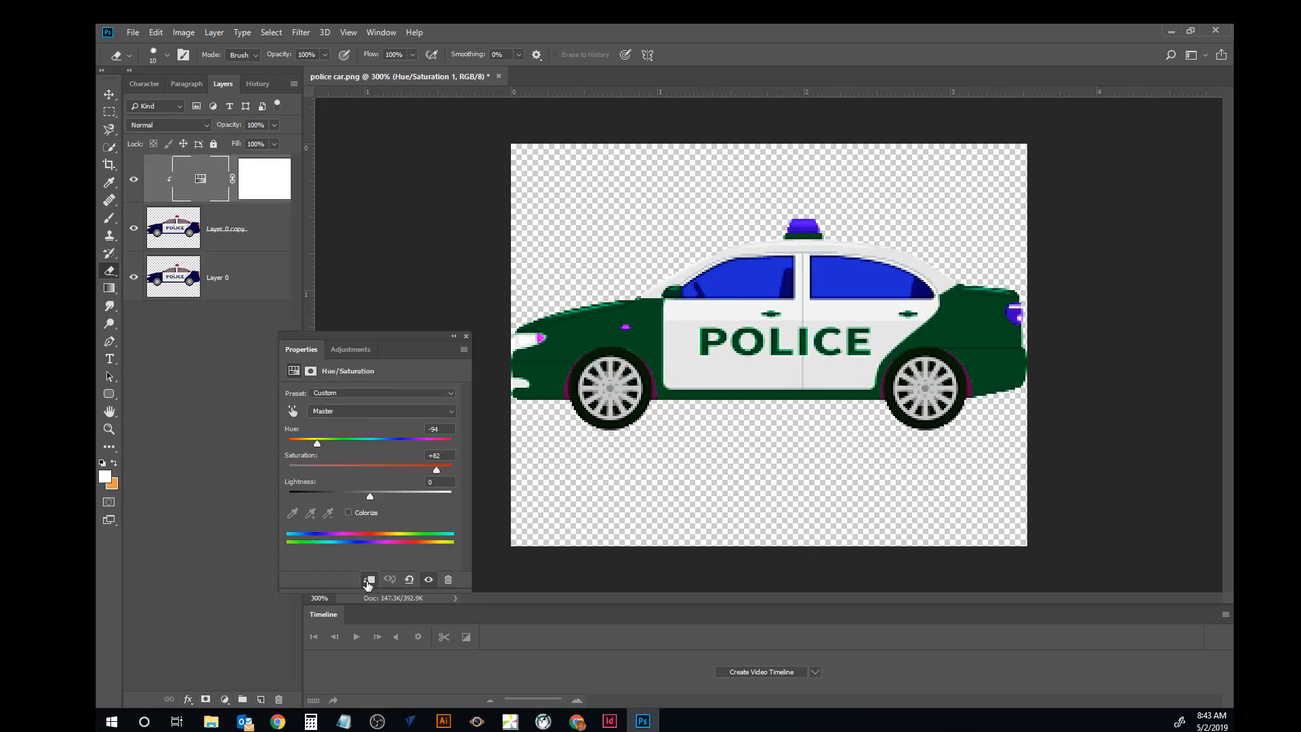
# Toggle the duplicate layer's visibility repeatedly to compare the original car colours with the recoloured version.
pyautogui.click(133, 228)
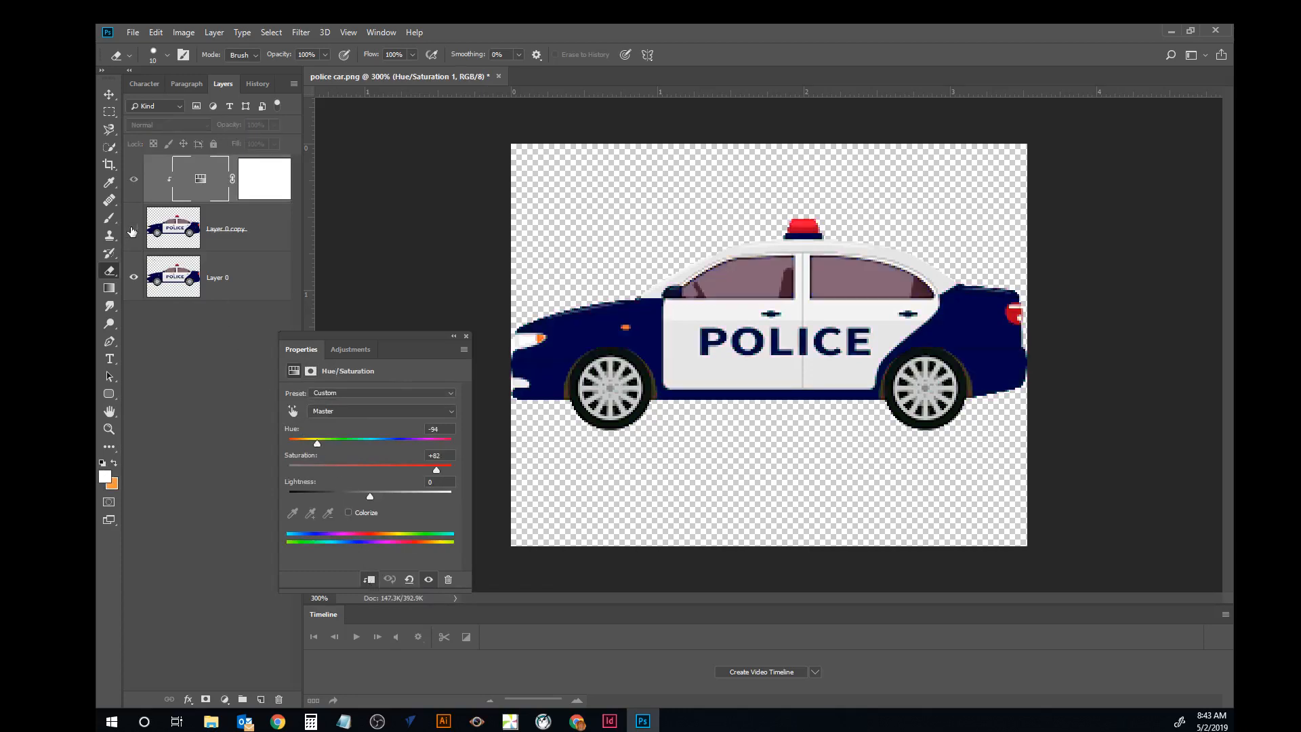
pyautogui.click(132, 232)
pyautogui.click(132, 232)
pyautogui.click(132, 232)
pyautogui.click(132, 232)
pyautogui.click(132, 232)
pyautogui.click(132, 232)
pyautogui.click(132, 232)
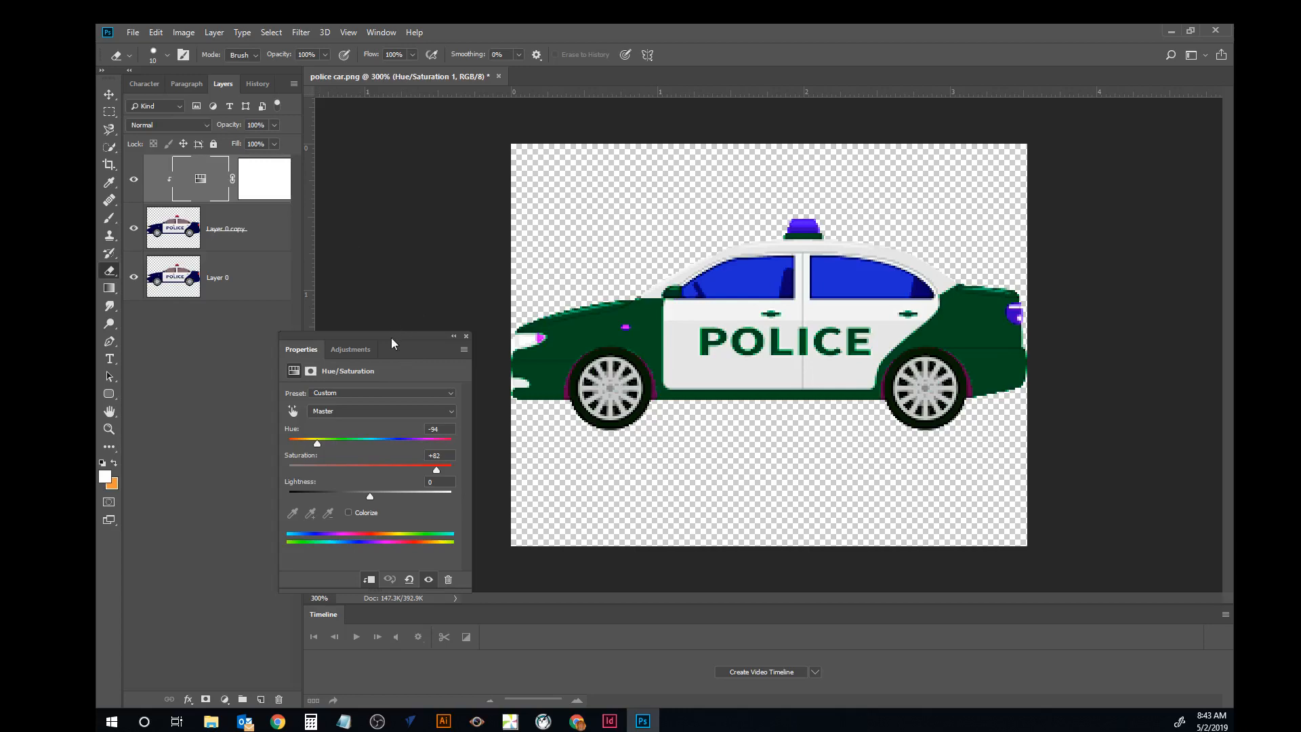
# Save the layered document as "police car" in Photoshop PSD format in the Soundboard folder.
pyautogui.moveTo(391, 336); pyautogui.dragTo(262, 359)
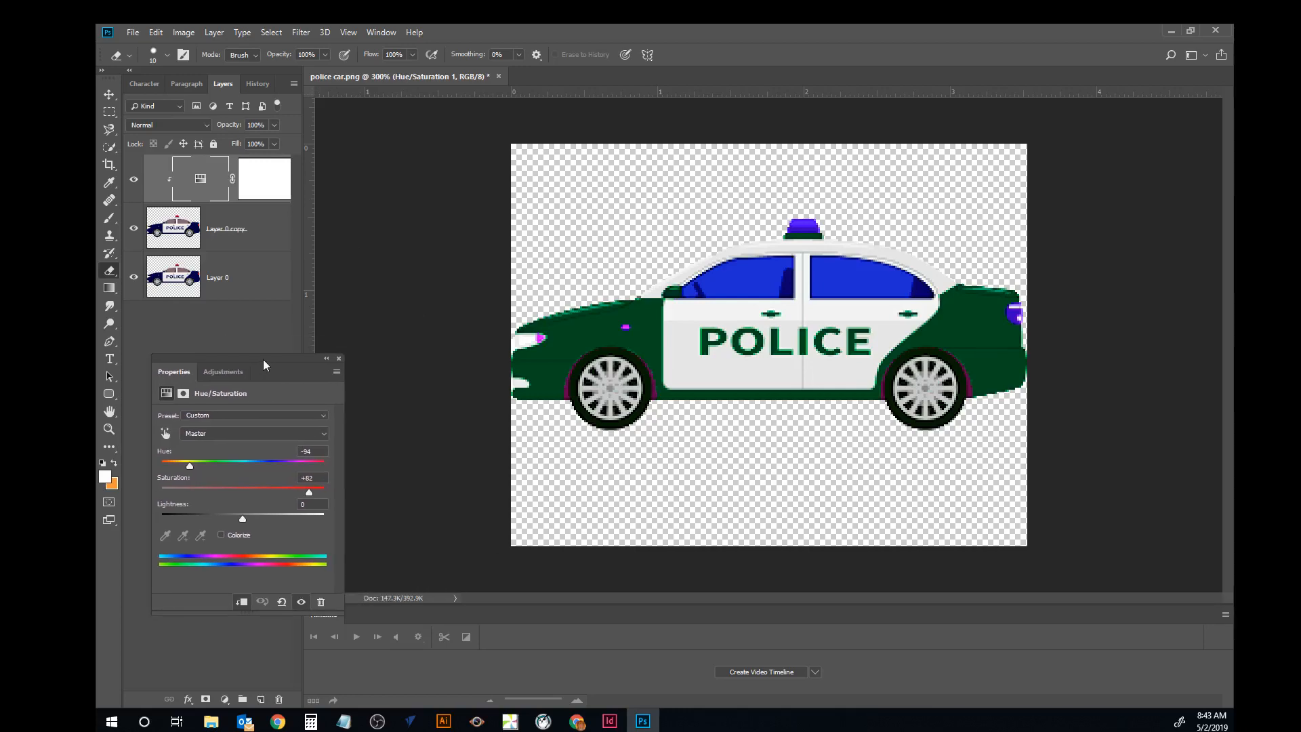
pyautogui.click(133, 33)
pyautogui.click(151, 183)
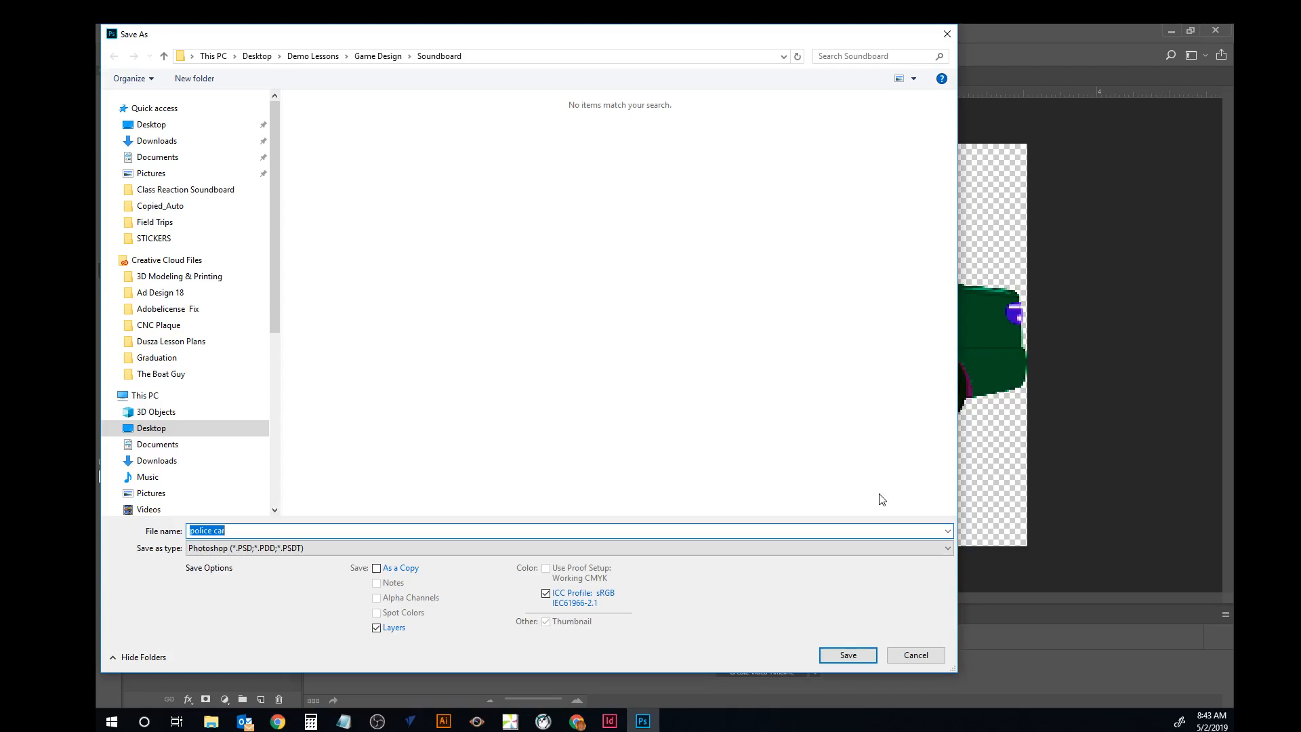
pyautogui.click(848, 655)
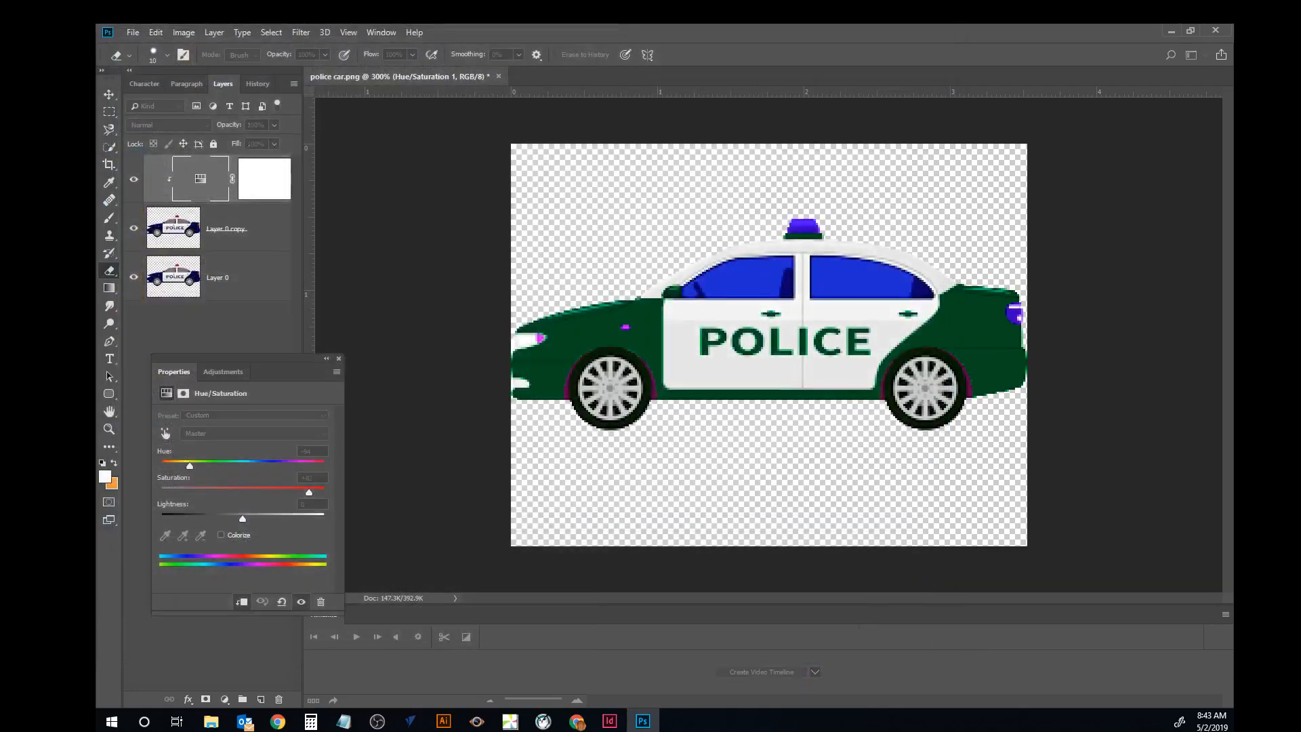